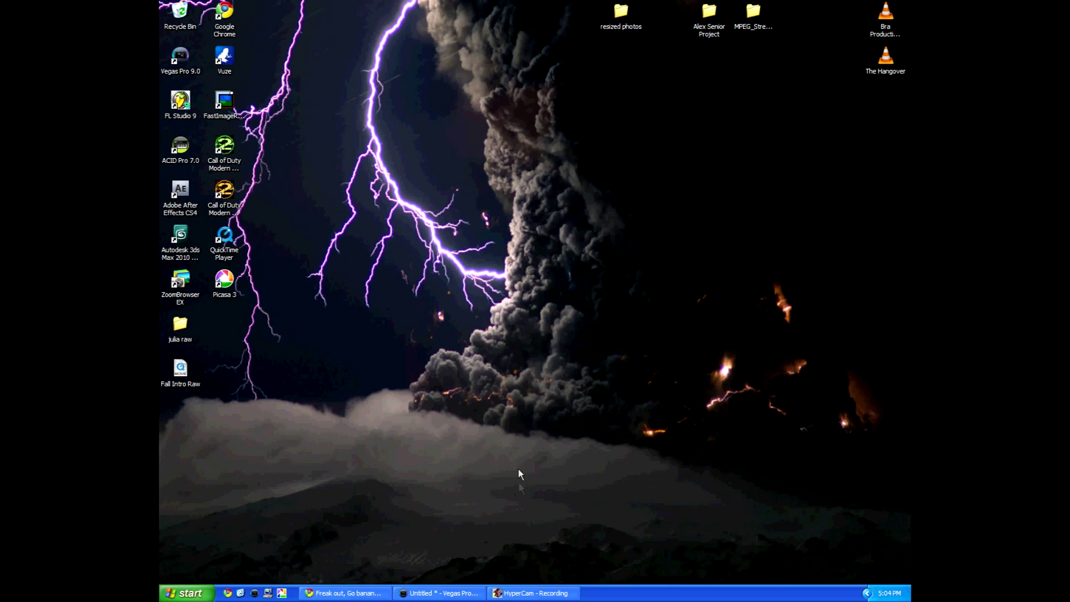
# - Download the Freak out, Go bananas font from dafont as freak_out.zip and open the archive
pyautogui.click(369, 594)
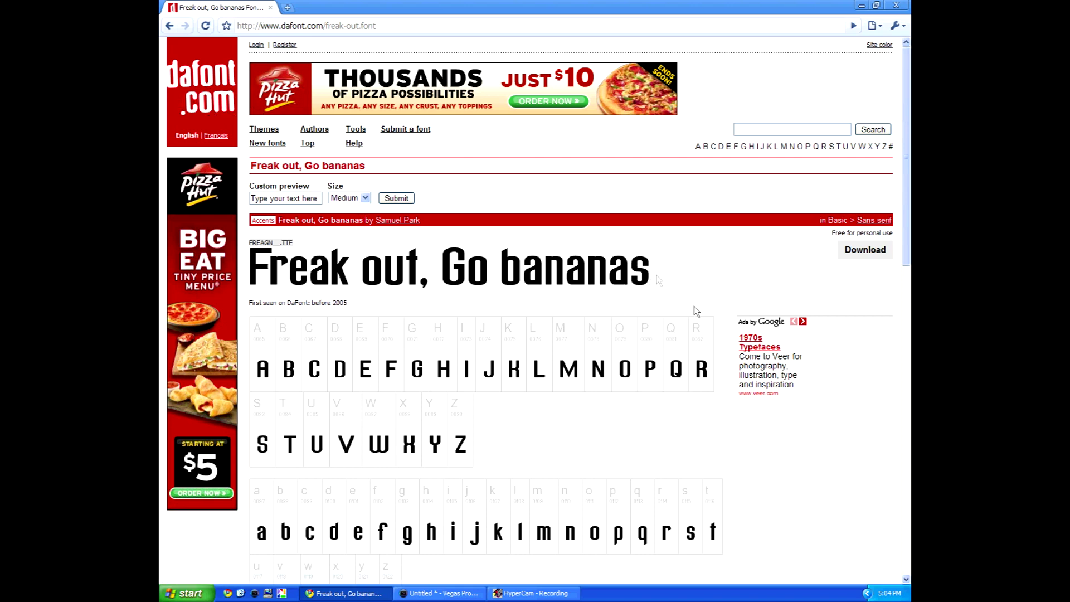
pyautogui.click(869, 259)
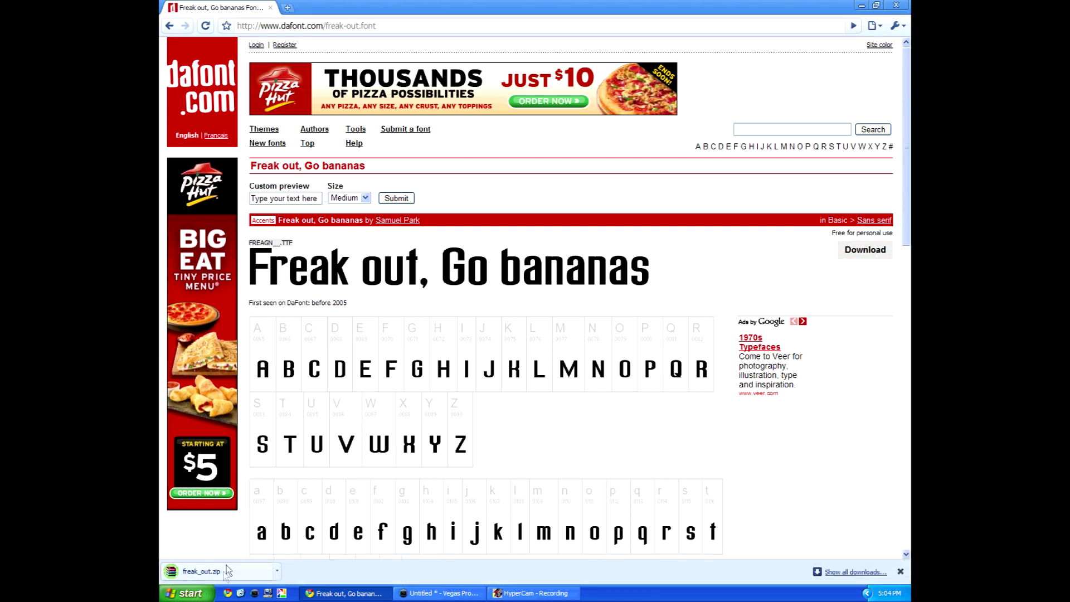
pyautogui.click(227, 570)
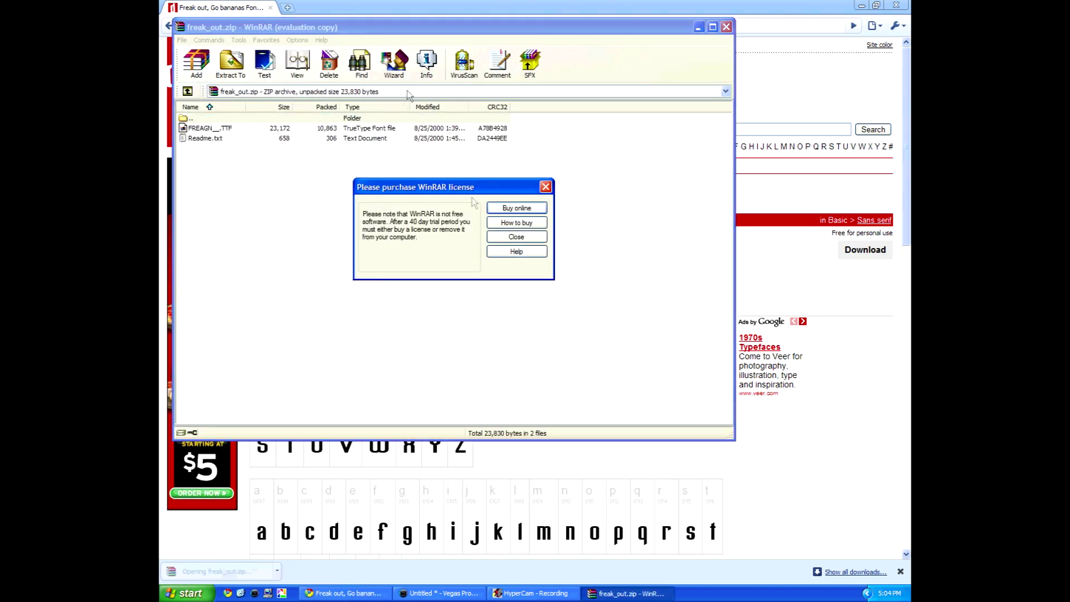
# - Extract freak_out.zip to the Desktop freak_out folder, then close WinRAR and Chrome
pyautogui.click(516, 236)
pyautogui.click(393, 69)
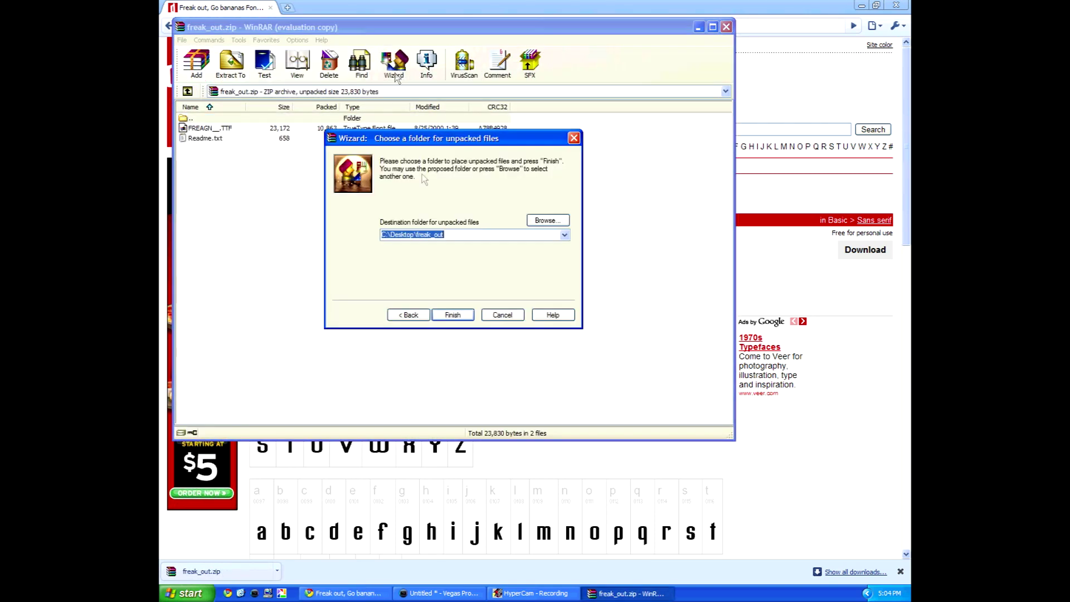
pyautogui.click(453, 315)
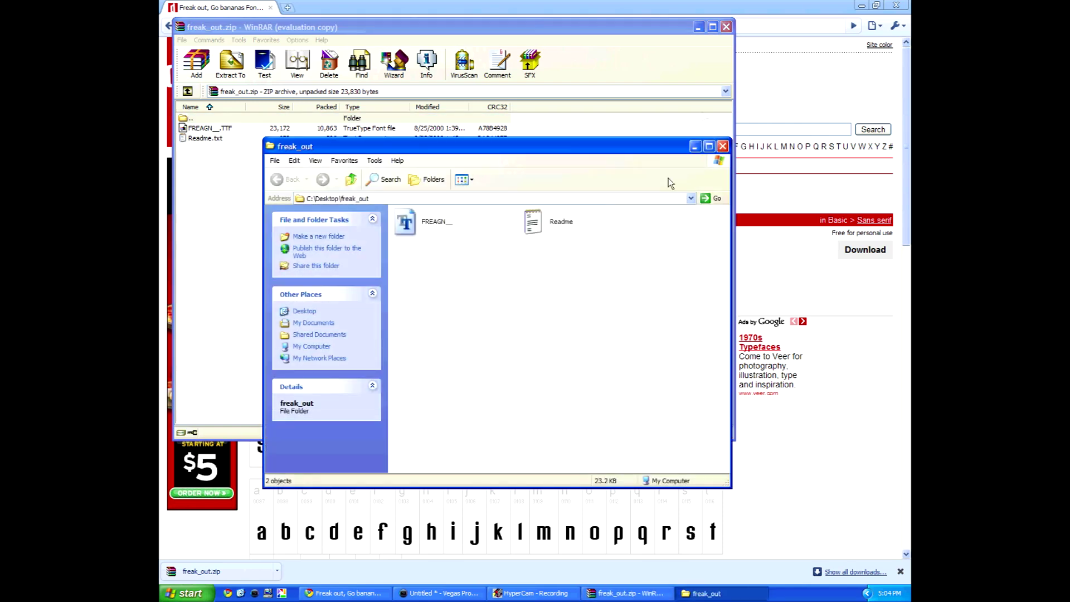
pyautogui.click(726, 26)
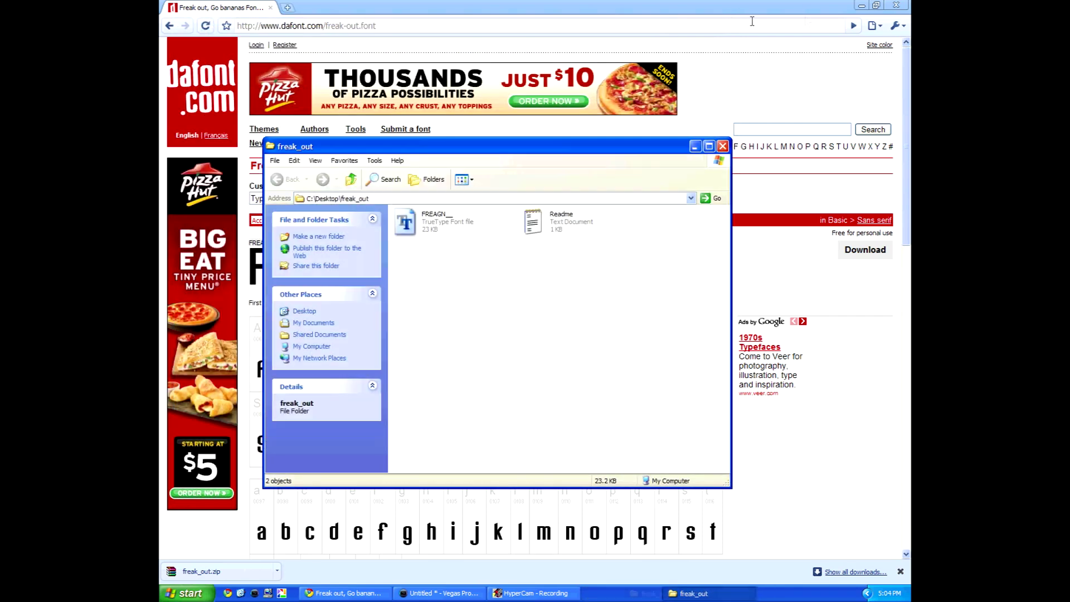
pyautogui.click(903, 6)
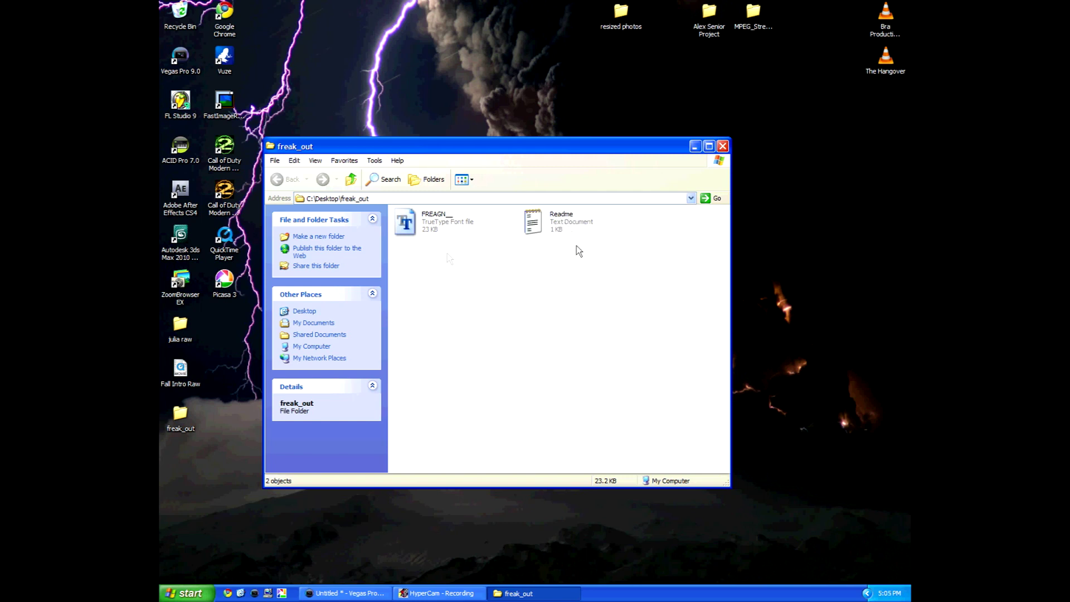
# - Preview the FREAGN__.TTF font, close the preview and move the freak_out window aside
pyautogui.doubleClick(451, 223)
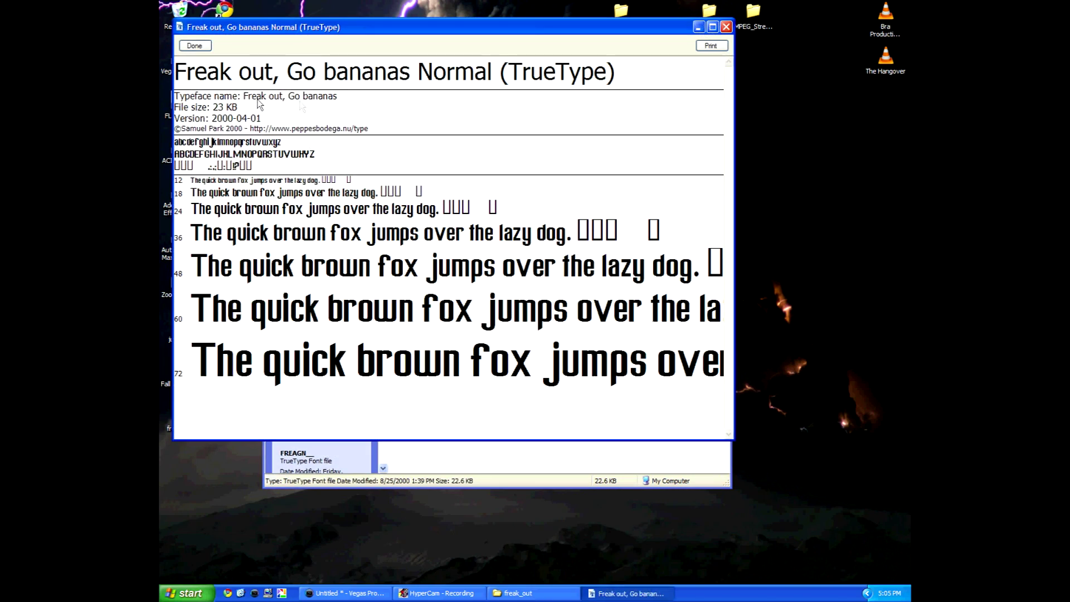
pyautogui.click(726, 27)
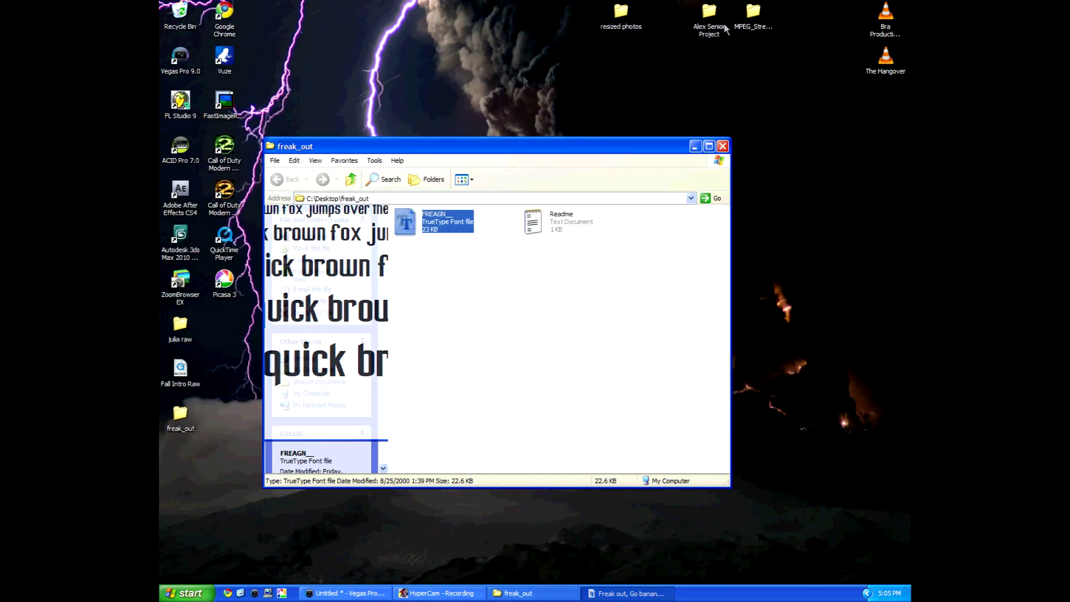
pyautogui.moveTo(508, 146); pyautogui.dragTo(562, 116)
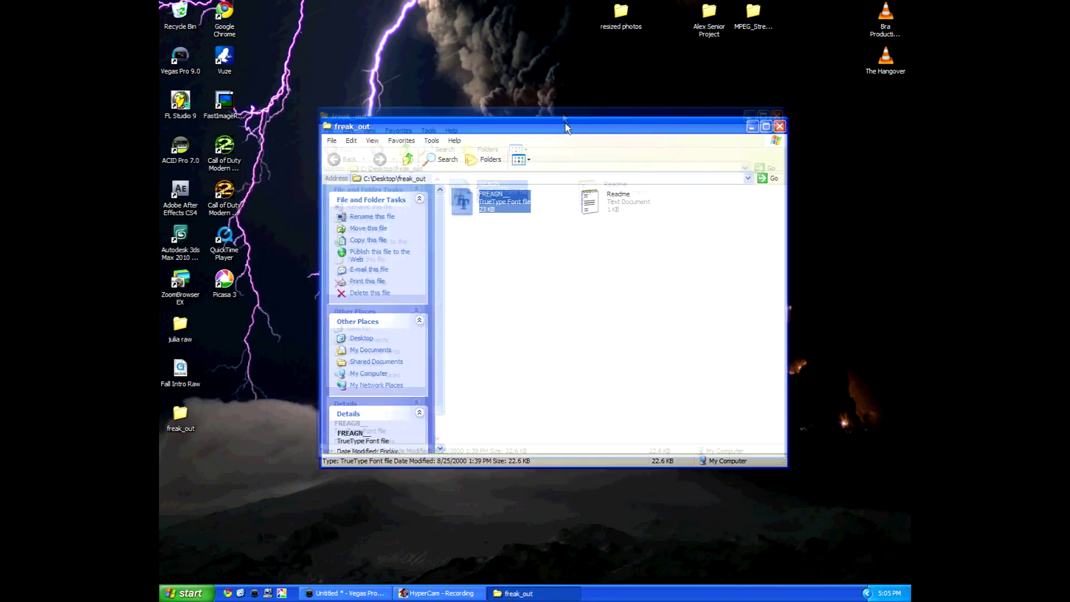
pyautogui.click(513, 297)
# - Open My Computer, then Local Disk (C:), then the WINDOWS folder
pyautogui.click(186, 593)
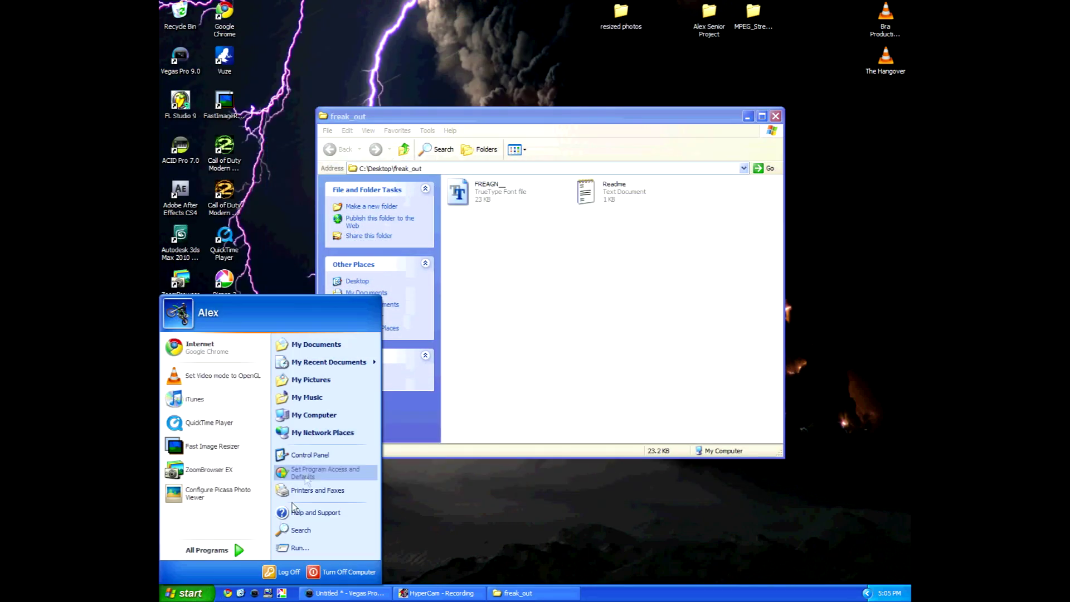
pyautogui.click(315, 414)
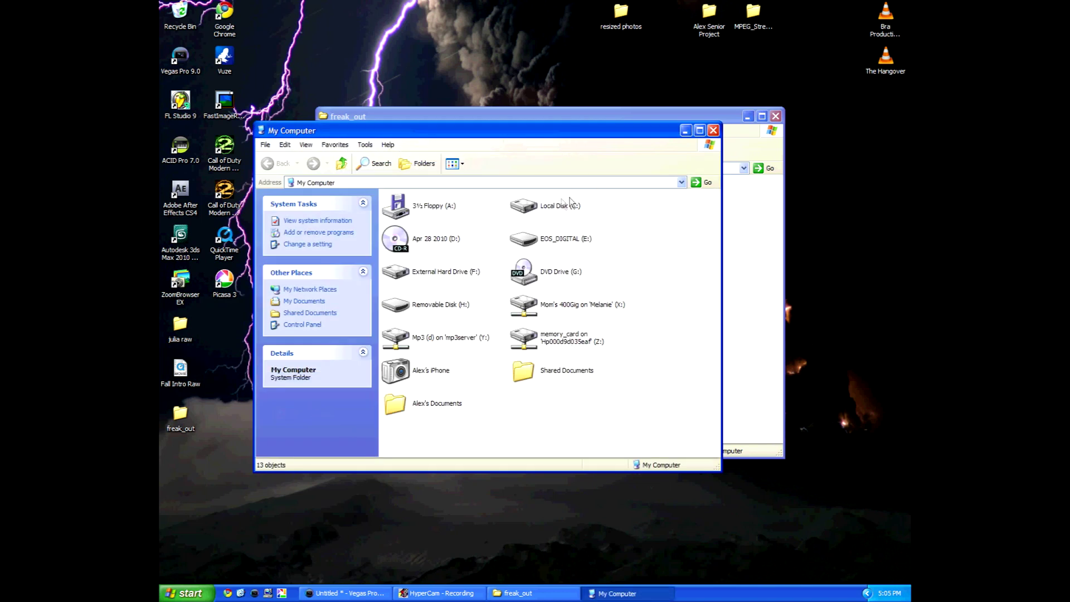
pyautogui.click(559, 210)
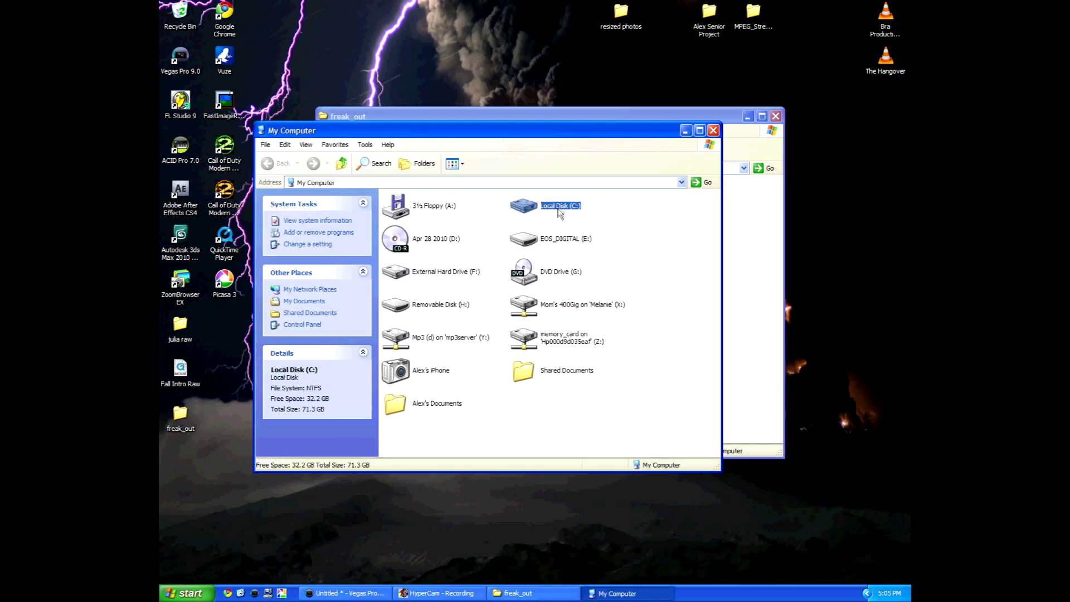
pyautogui.doubleClick(559, 210)
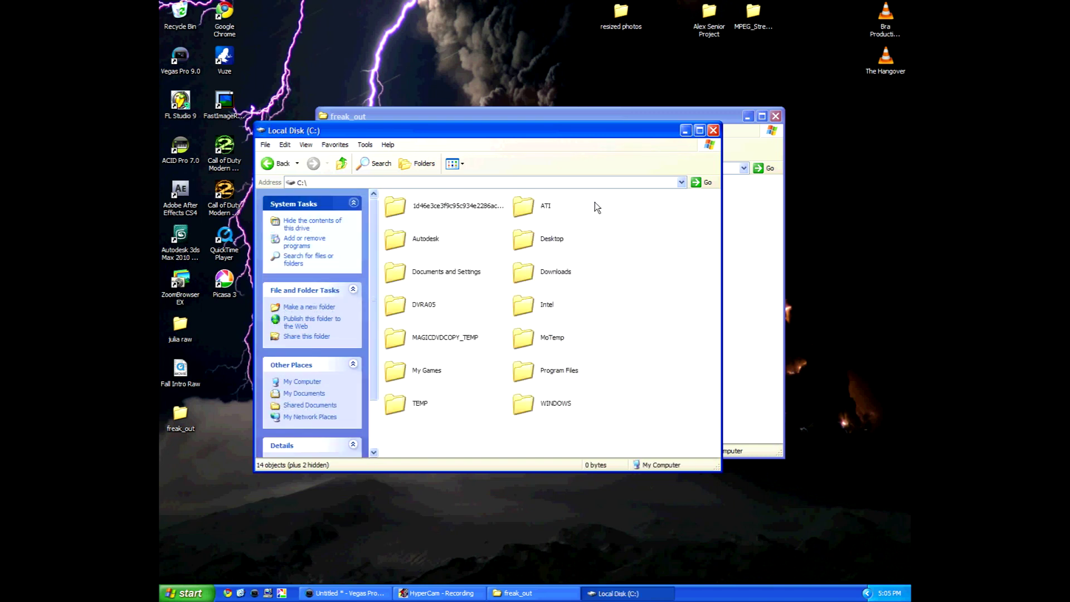
pyautogui.click(551, 405)
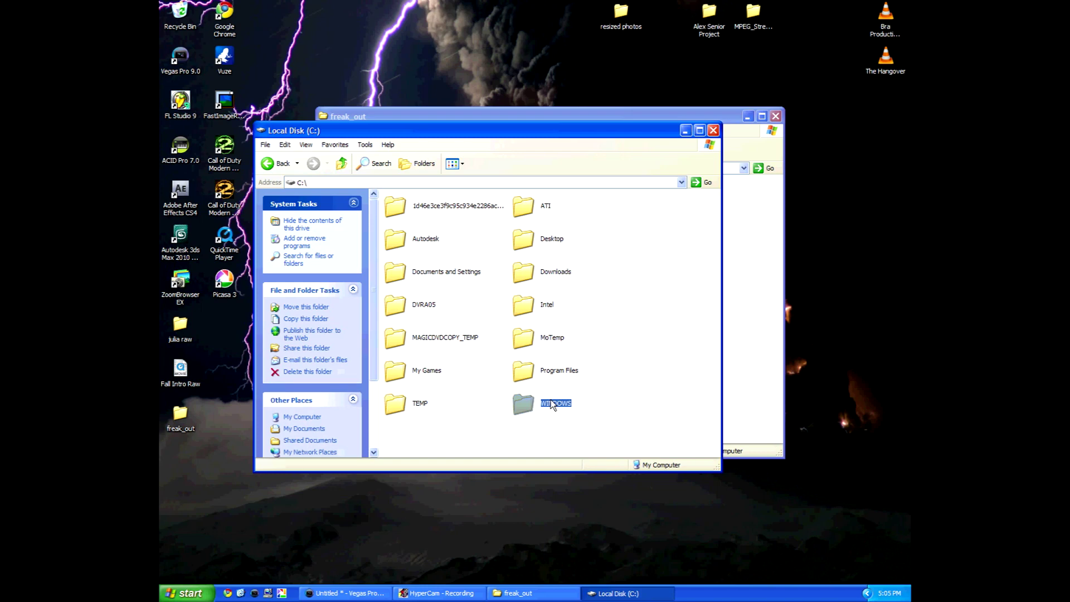
pyautogui.doubleClick(551, 404)
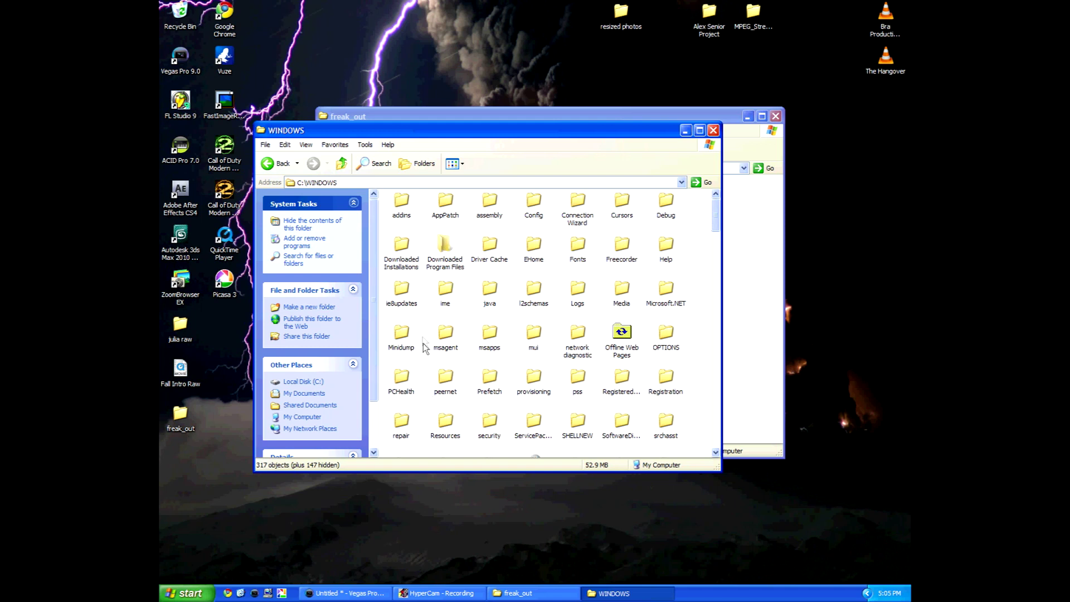
pyautogui.moveTo(577, 293)
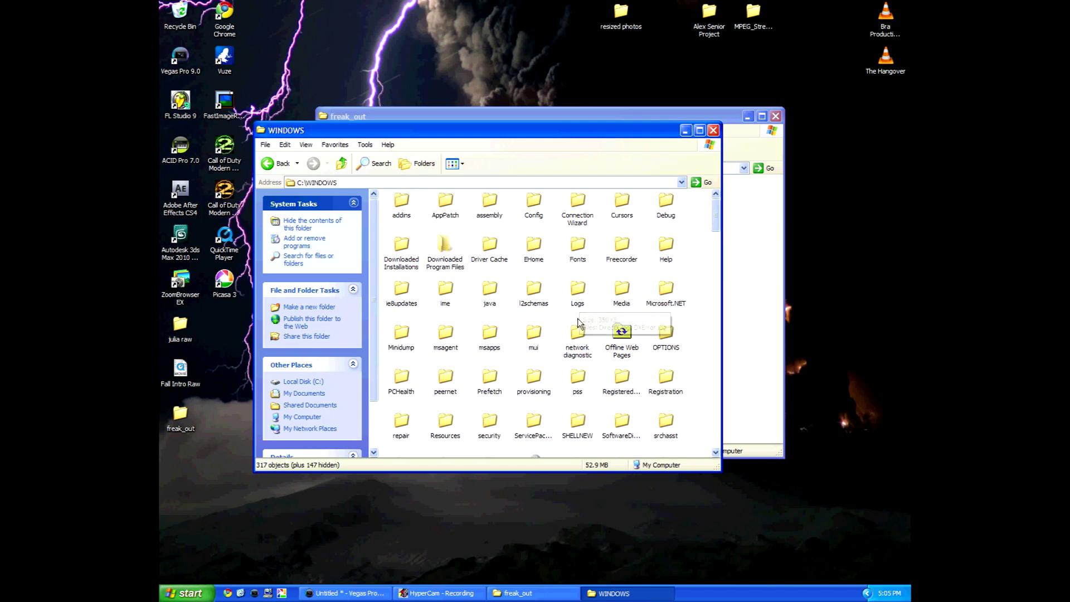
# - Locate and select the Fonts folder inside C:\WINDOWS
pyautogui.click(577, 301)
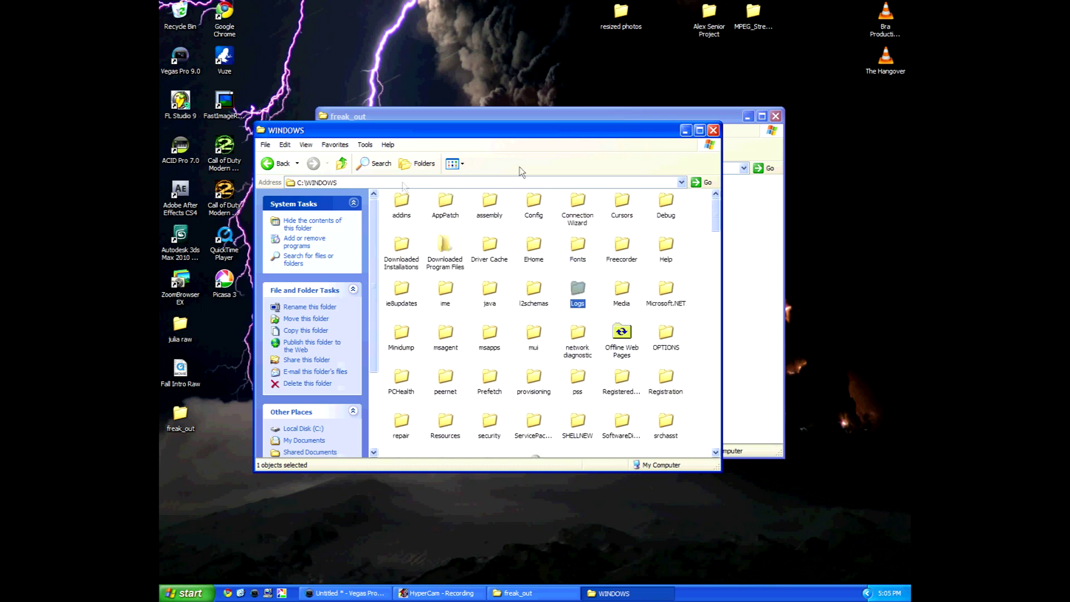
pyautogui.scroll(-5, 446, 360)
pyautogui.scroll(-3, 462, 354)
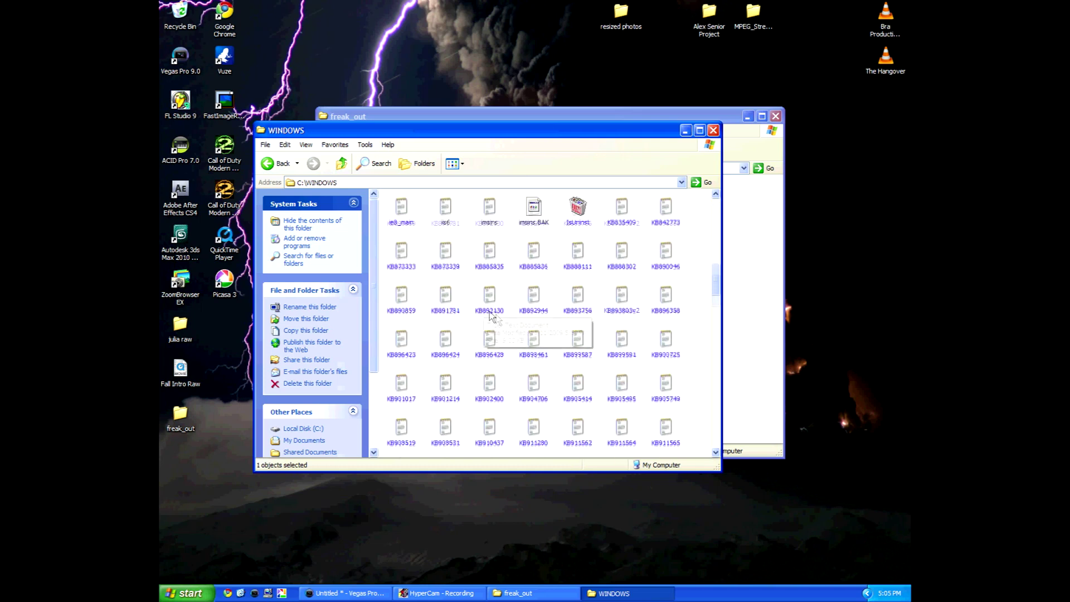
pyautogui.scroll(8, 496, 316)
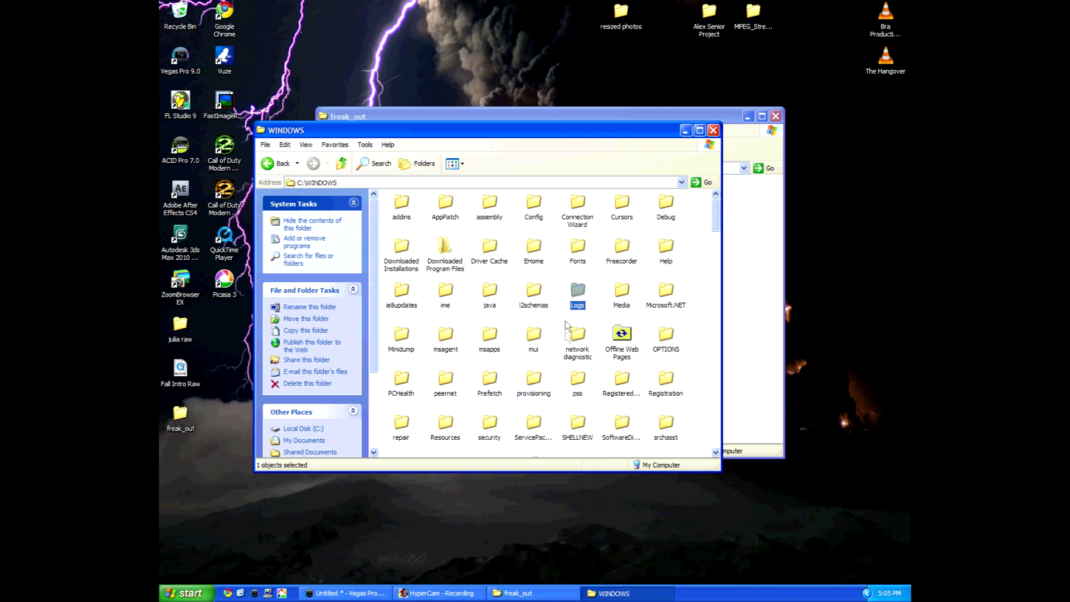
pyautogui.click(585, 264)
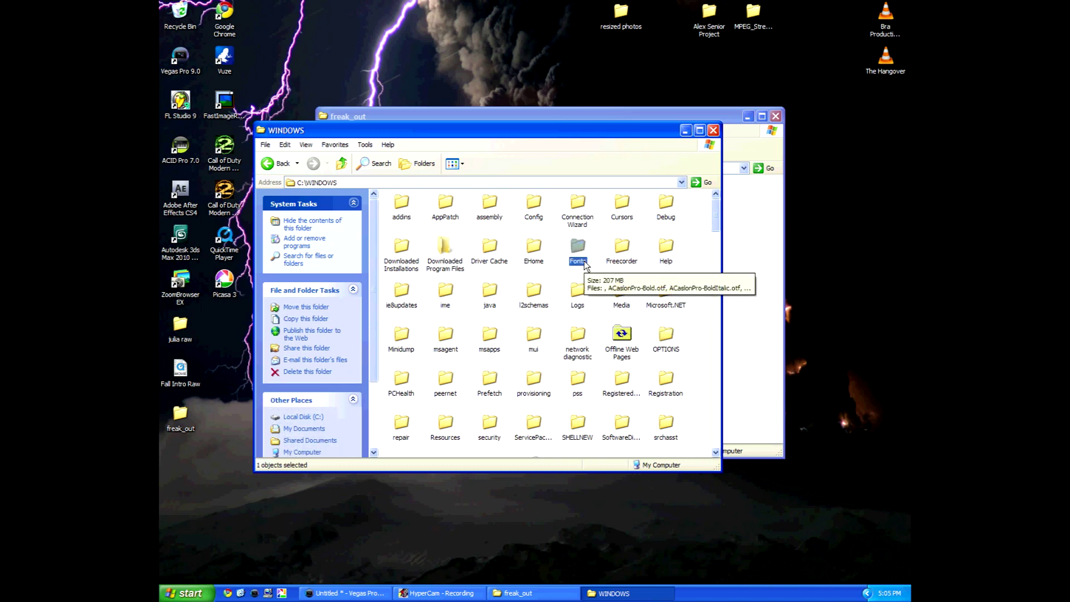
# - Open the Fonts folder and place the freak_out folder window beside it
pyautogui.doubleClick(585, 263)
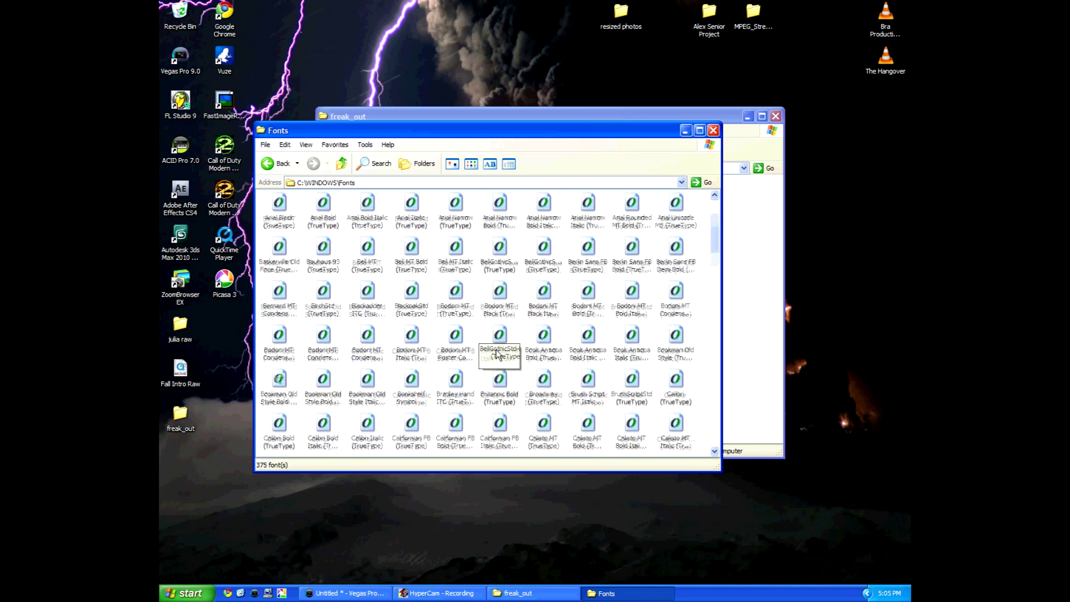
pyautogui.scroll(-5, 498, 355)
pyautogui.scroll(-5, 498, 355)
pyautogui.scroll(-5, 498, 357)
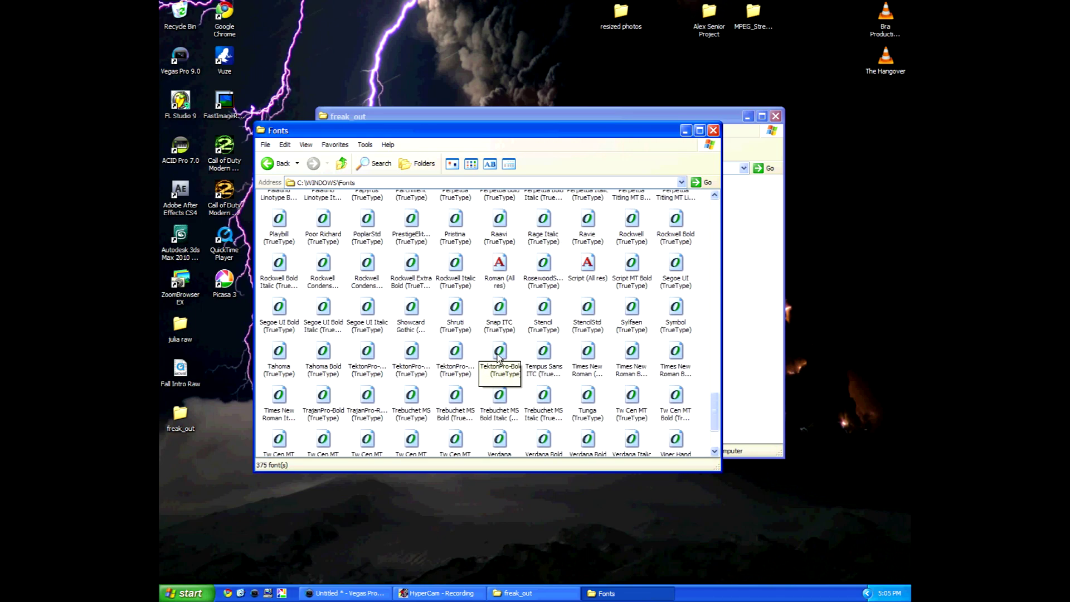
pyautogui.scroll(-5, 498, 359)
pyautogui.scroll(20, 498, 357)
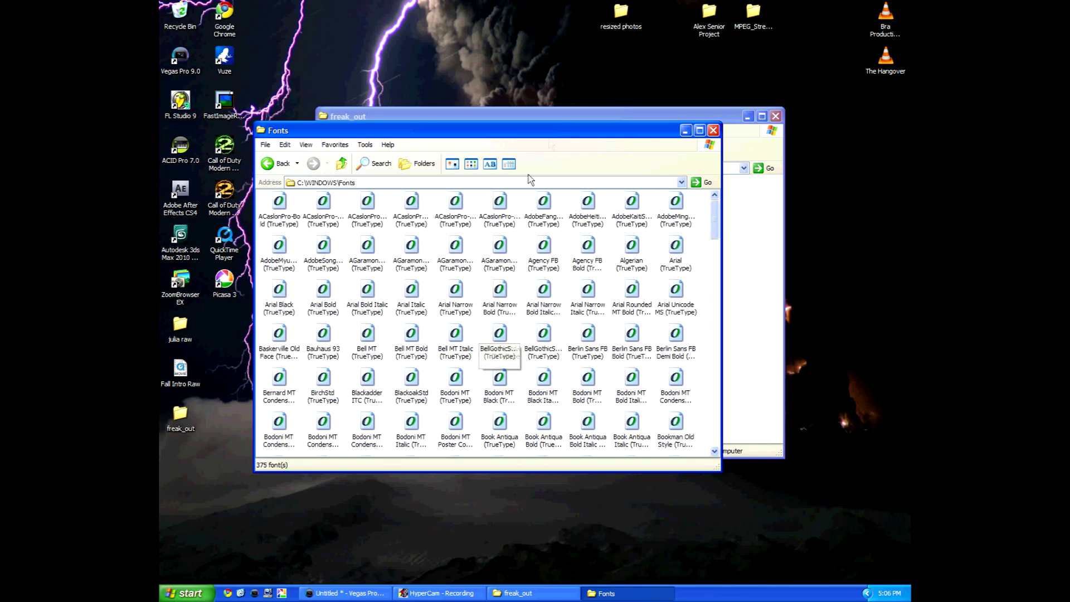
pyautogui.moveTo(559, 113); pyautogui.dragTo(670, 238)
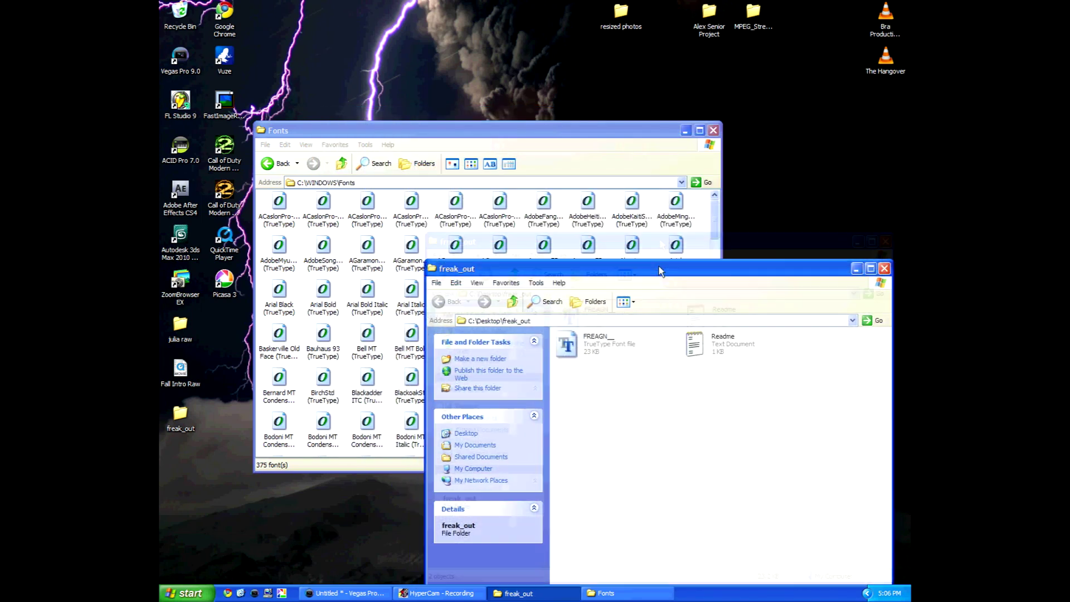
# - Copy the FREAGN font file and paste it into the Fonts folder to install it
pyautogui.click(593, 310)
pyautogui.rightClick(592, 312)
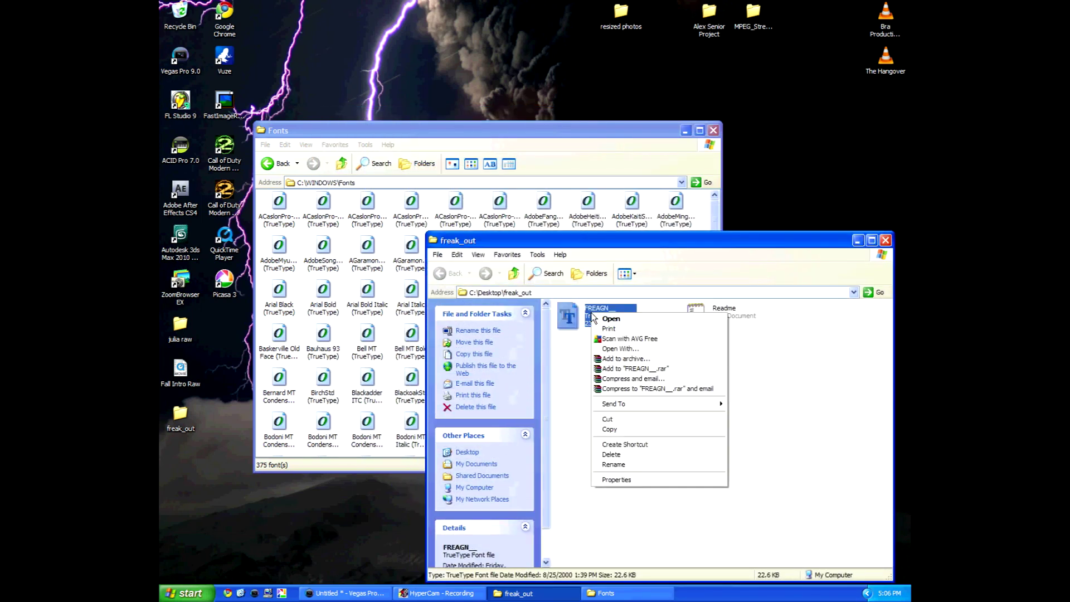
pyautogui.click(615, 430)
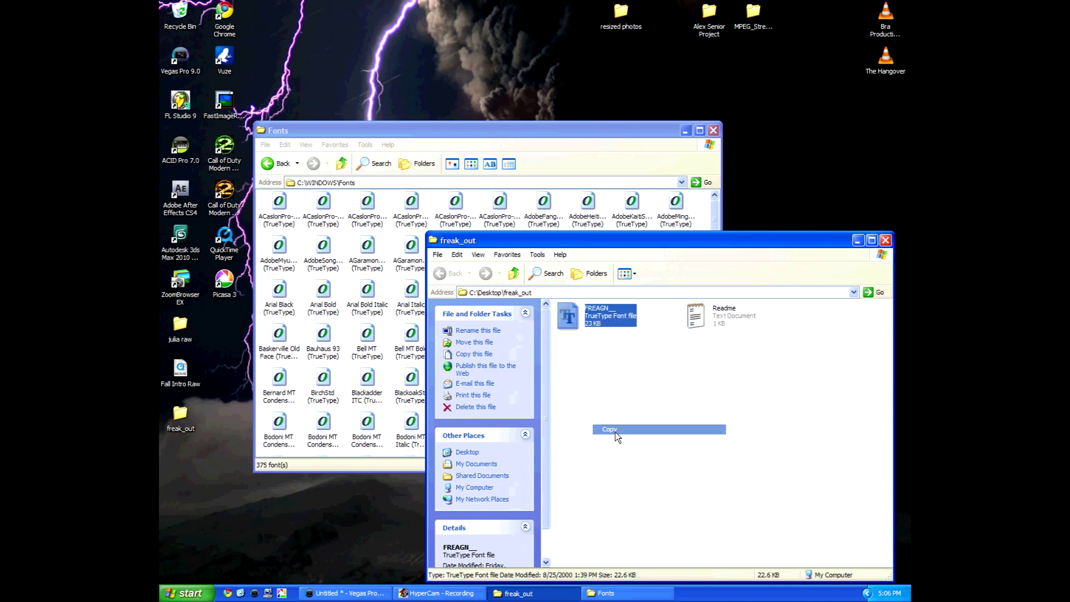
pyautogui.click(584, 137)
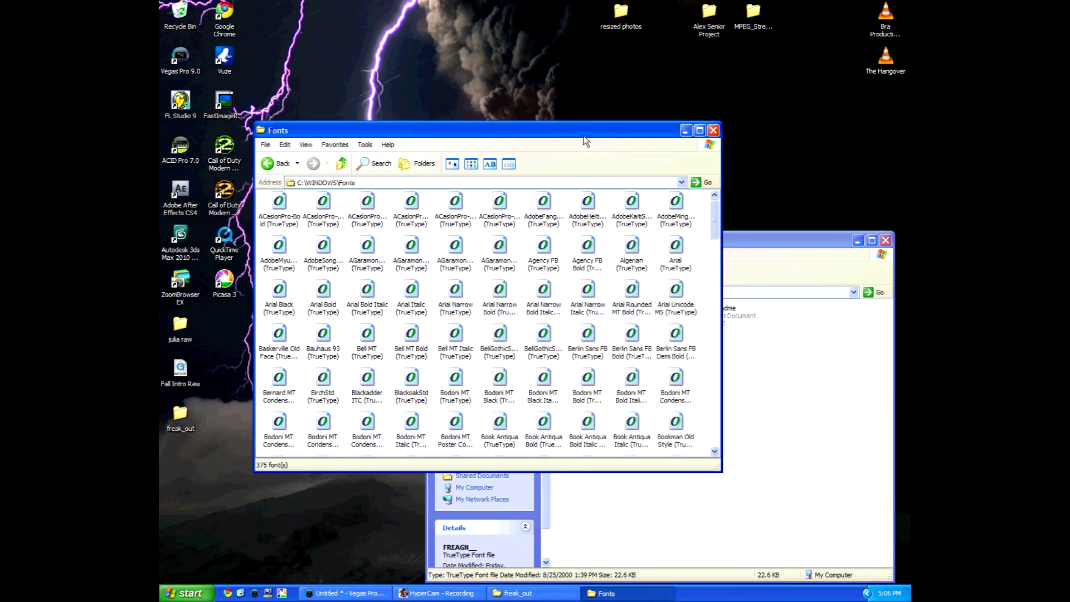
pyautogui.rightClick(692, 422)
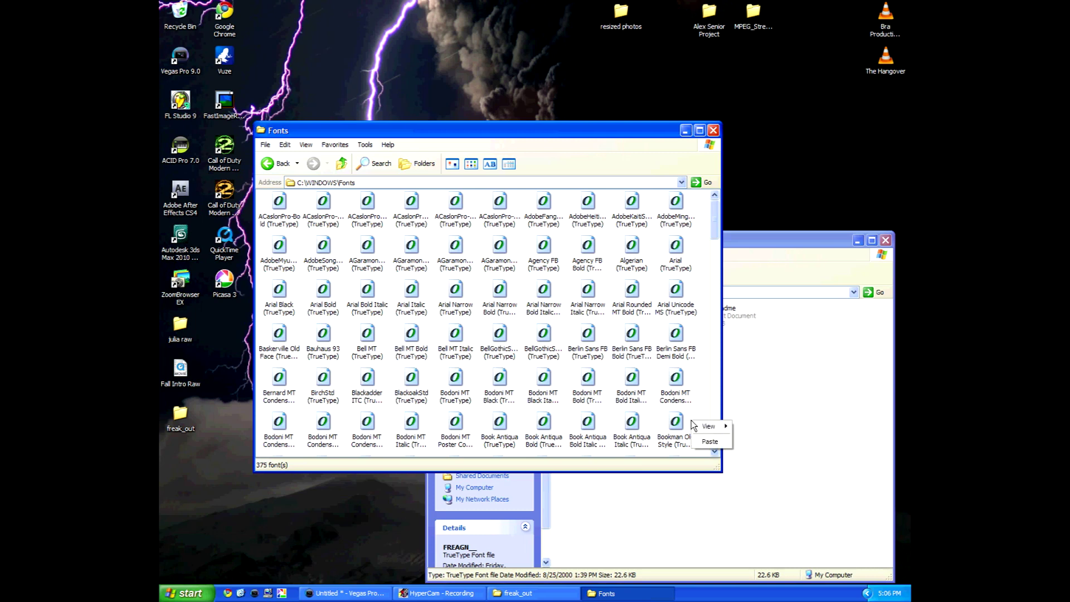
pyautogui.click(709, 443)
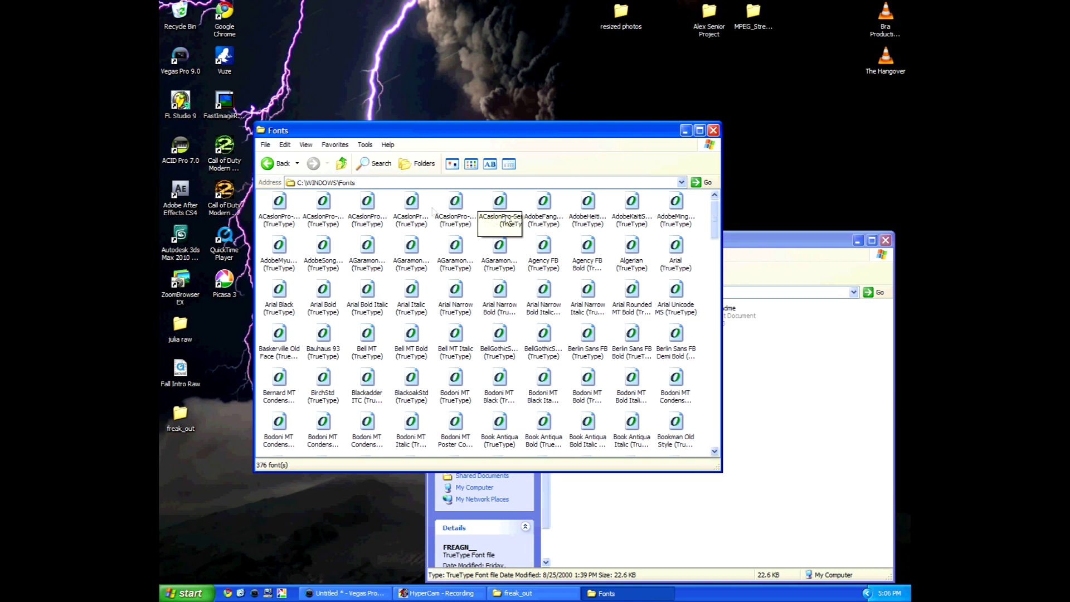
# - Find the newly installed 'freak' font in the Fonts list, then launch Vegas Pro
pyautogui.click(501, 382)
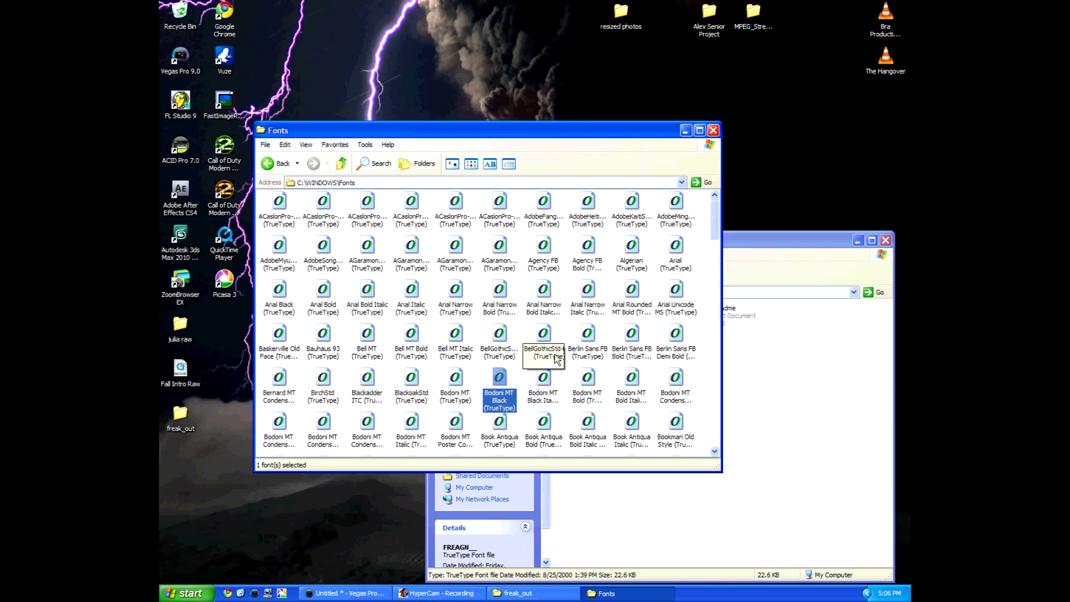
pyautogui.write('freak')
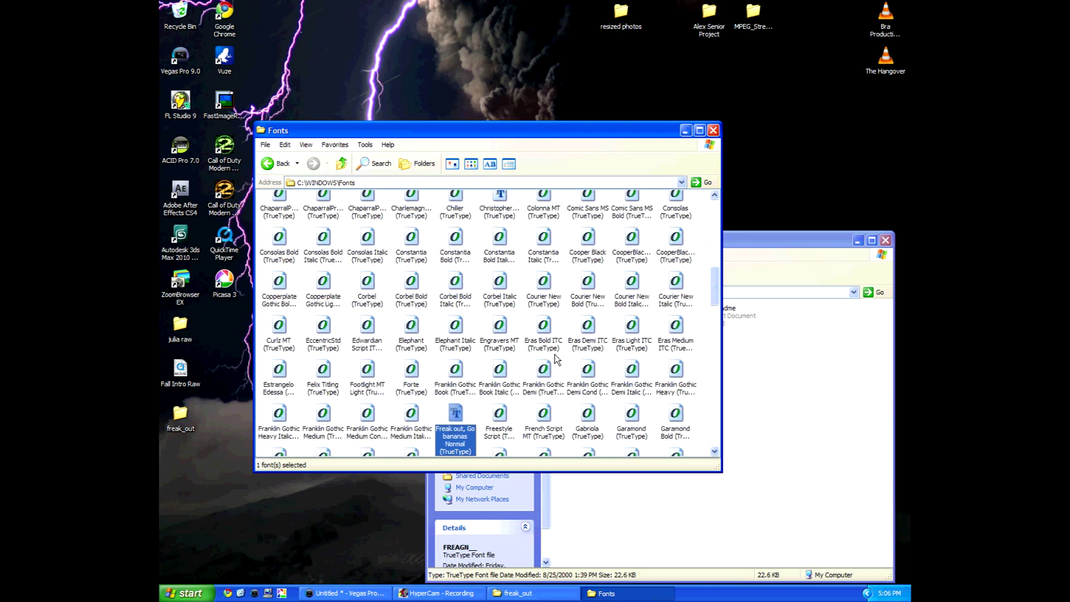
pyautogui.scroll(-2, 459, 343)
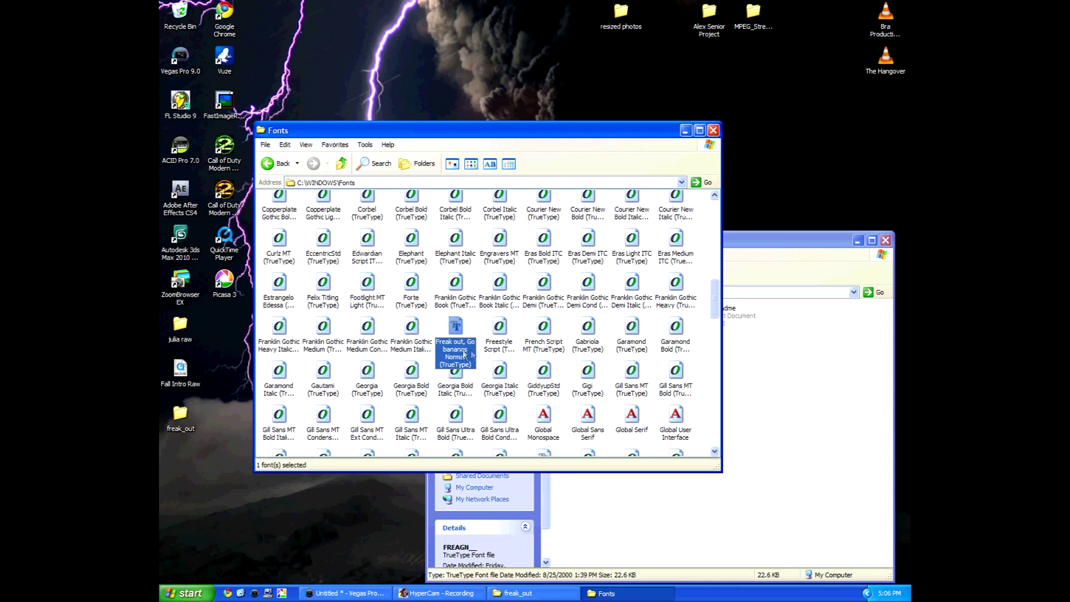
pyautogui.click(480, 364)
pyautogui.moveTo(754, 240); pyautogui.dragTo(658, 176)
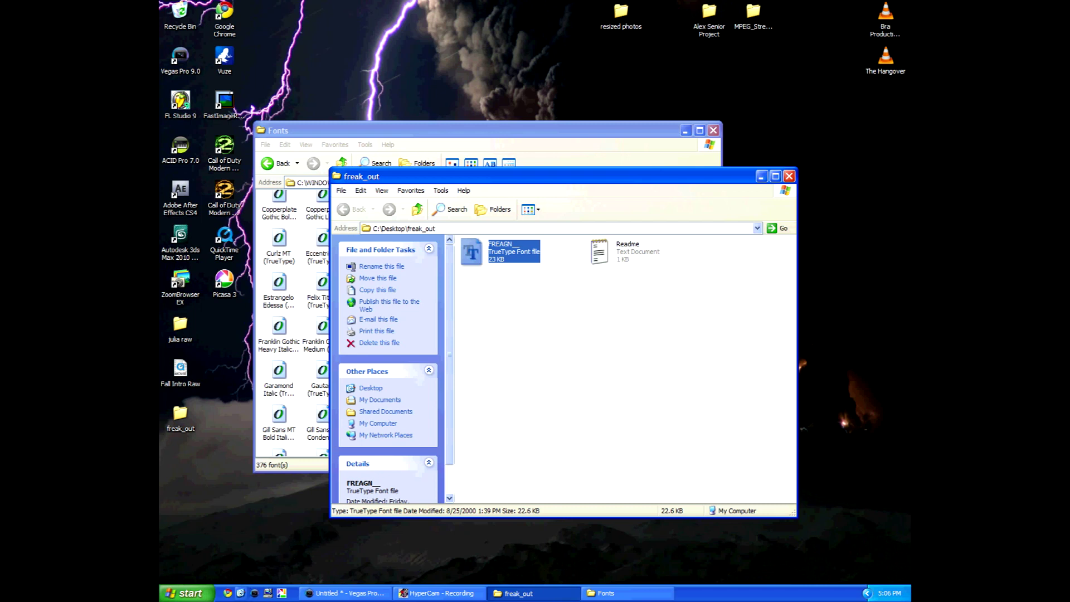
pyautogui.click(254, 593)
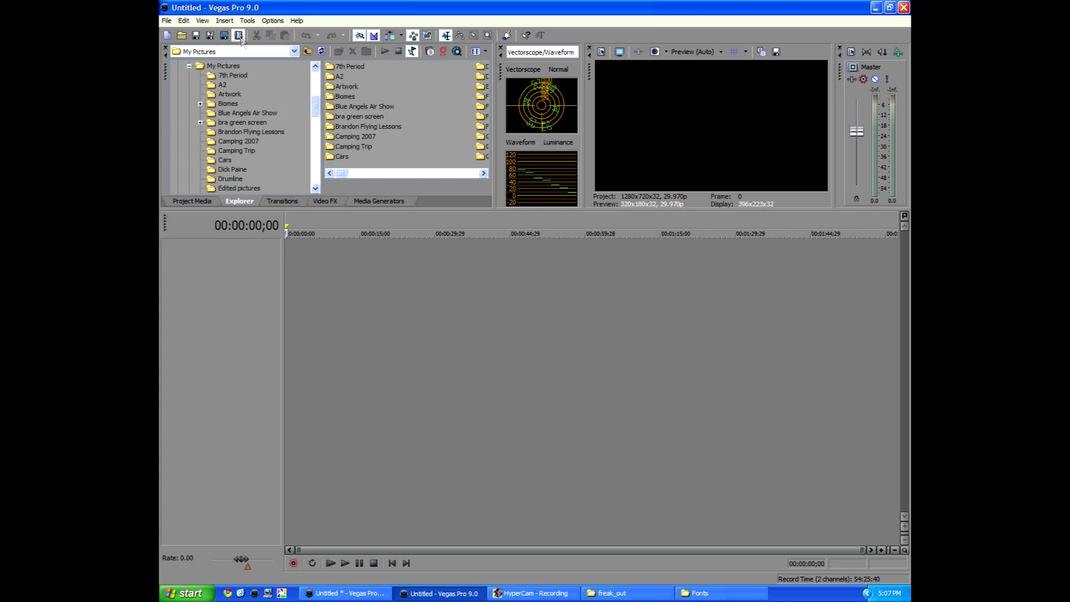
# - Insert a new video track and add a Text Media event to it
pyautogui.click(232, 22)
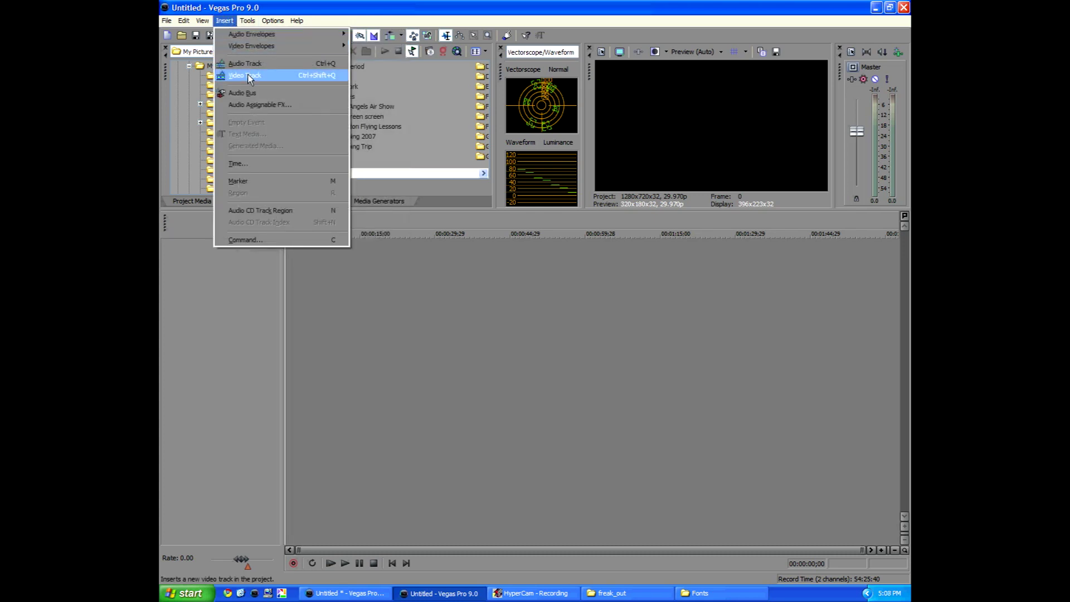
pyautogui.click(247, 74)
pyautogui.click(232, 22)
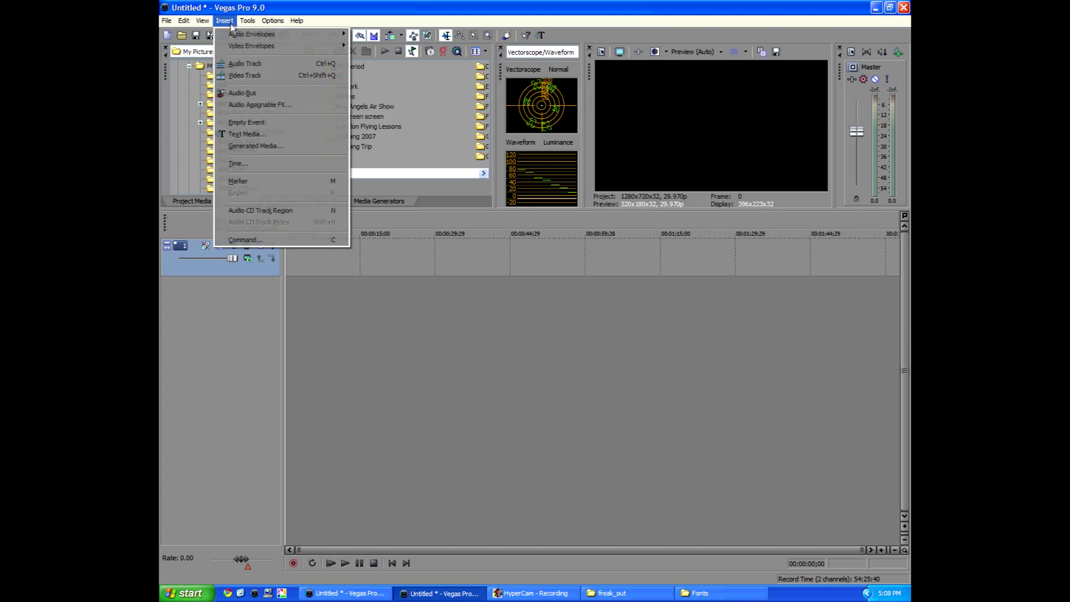
pyautogui.click(241, 134)
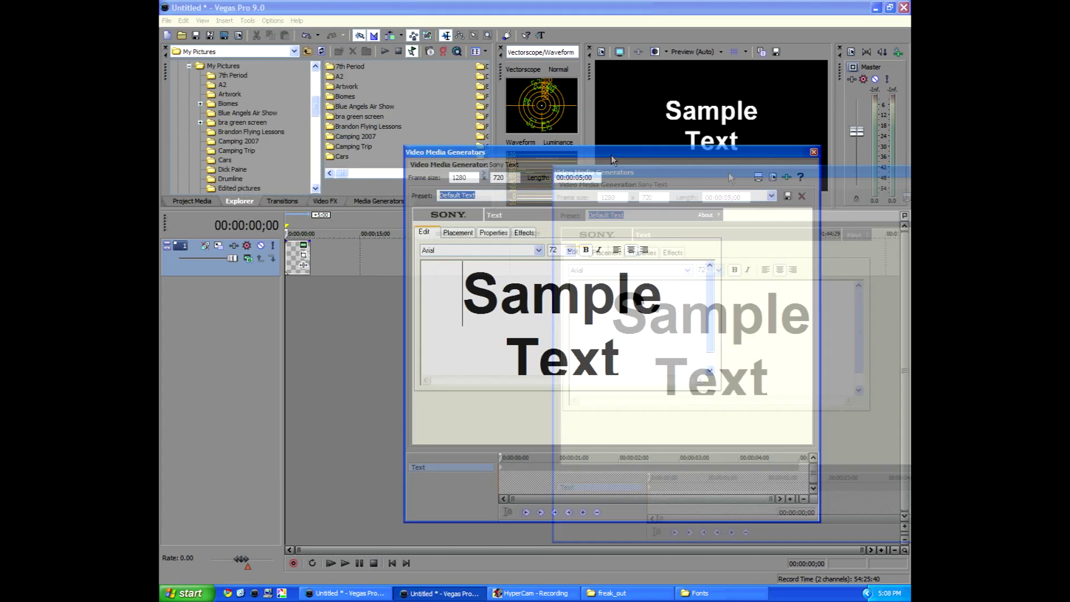
# - Replace the Sample Text with 'OMG FONT'
pyautogui.hotkey('ctrl', 'a')
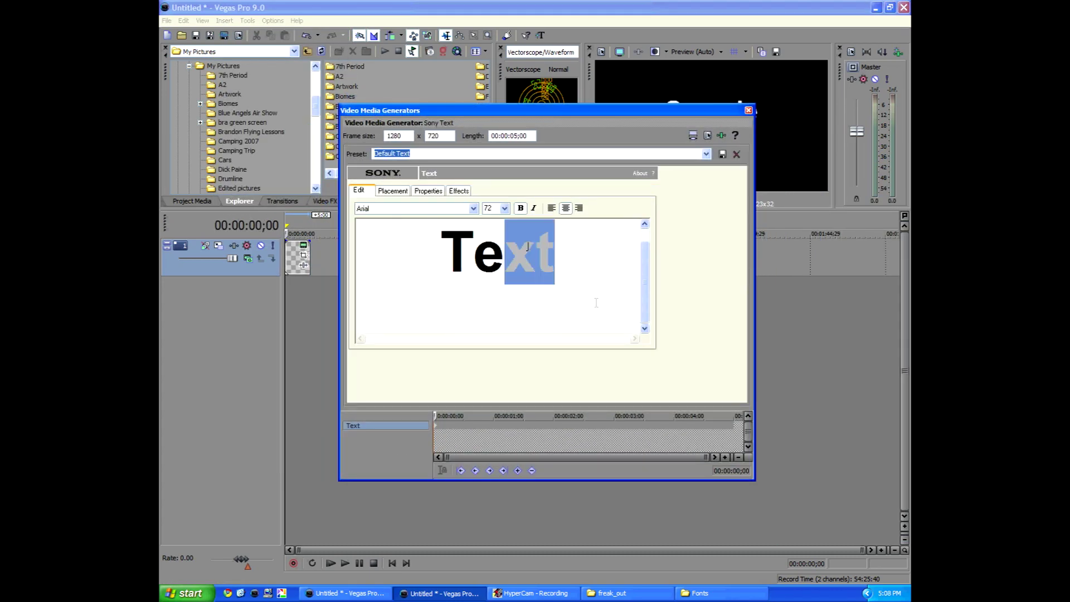
pyautogui.press('BackSpace')
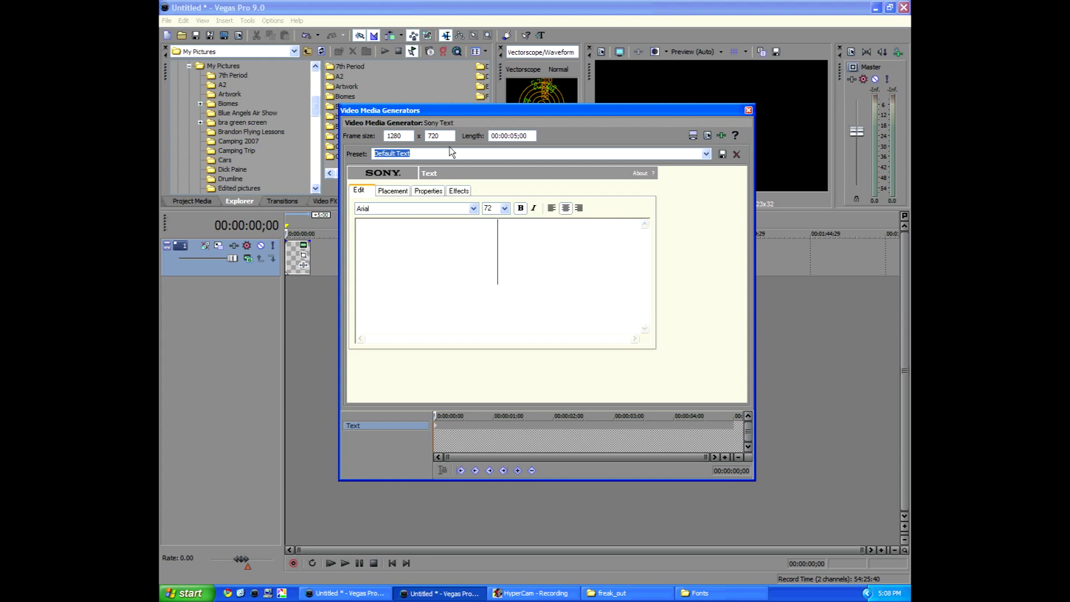
pyautogui.write('P<G')
pyautogui.press('BackSpace')
pyautogui.press('BackSpace')
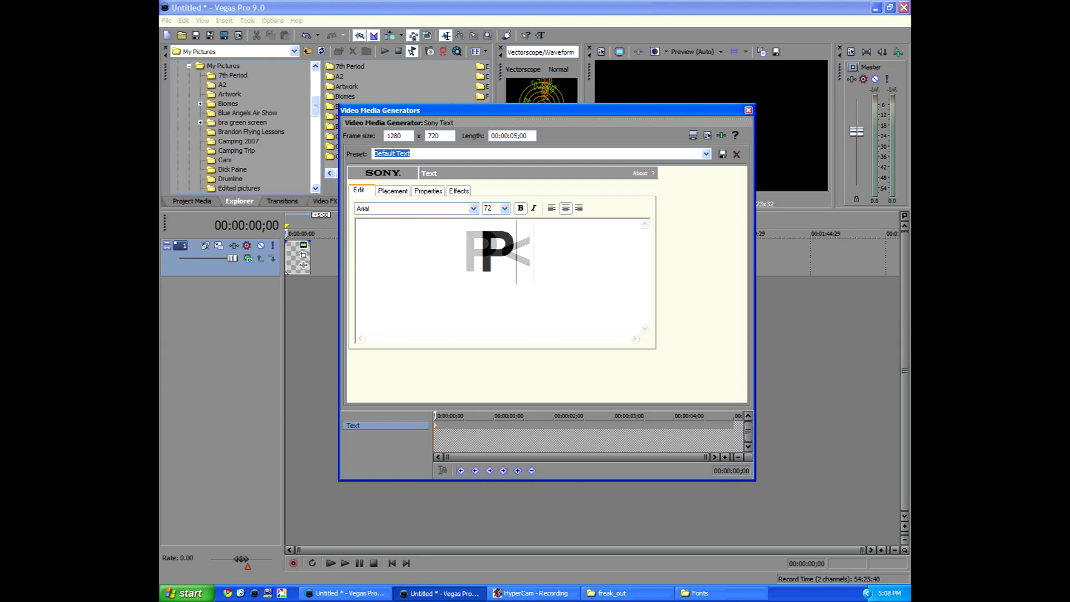
pyautogui.press('BackSpace')
pyautogui.write('OMG FONT')
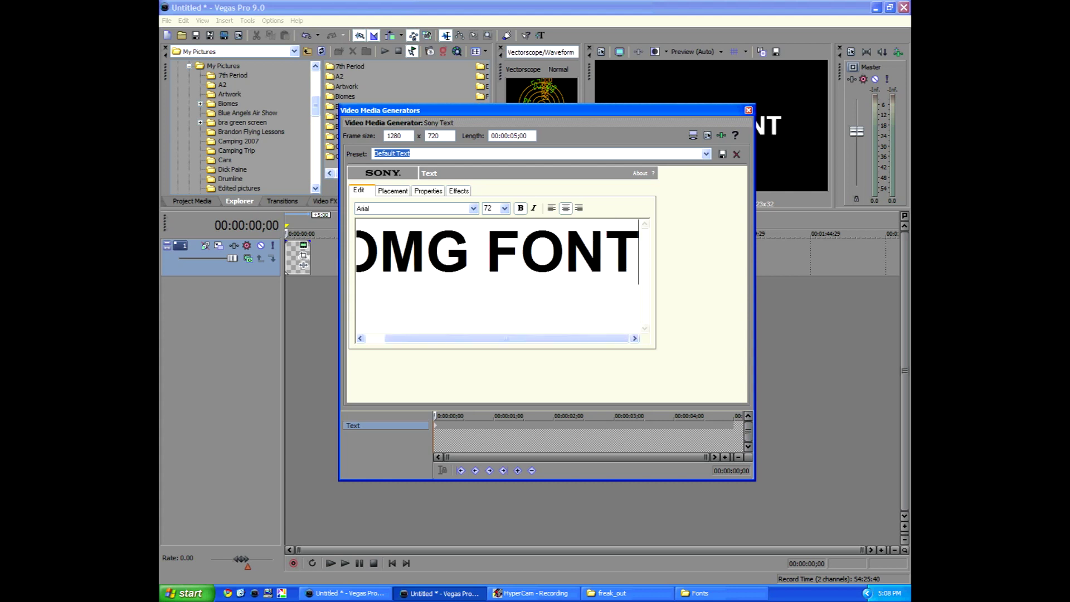
pyautogui.moveTo(630, 262); pyautogui.dragTo(299, 264)
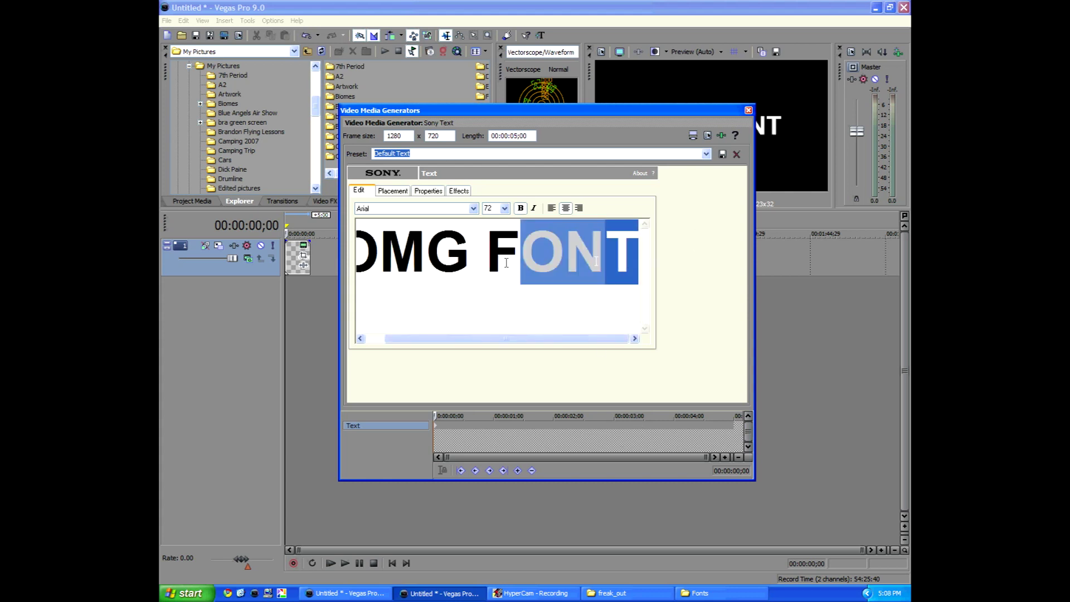
# - Set the text's font to Freak out, Go bananas
pyautogui.click(464, 206)
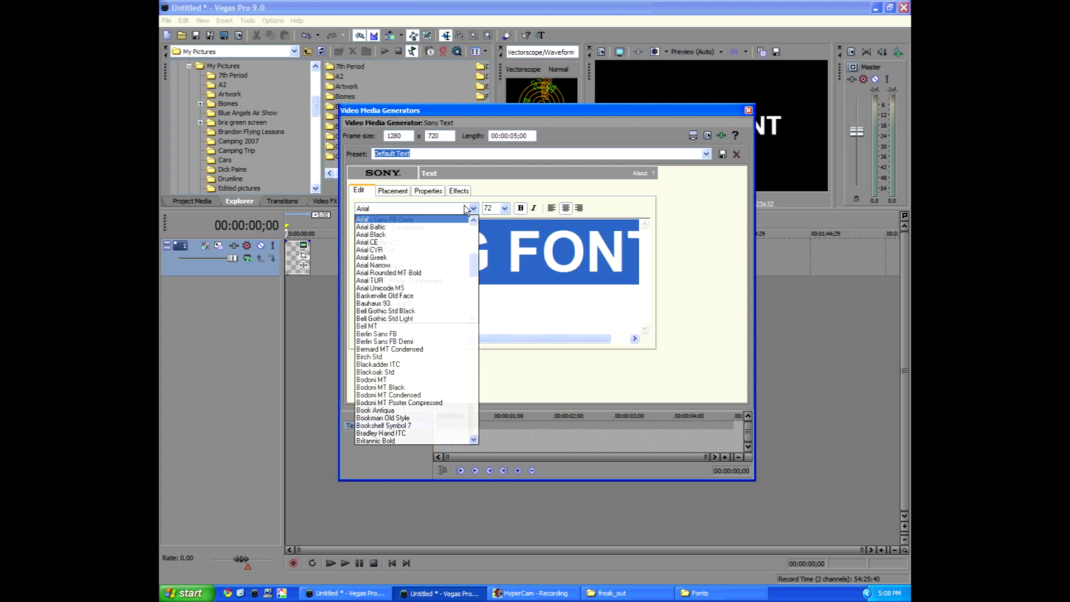
pyautogui.scroll(-3, 424, 266)
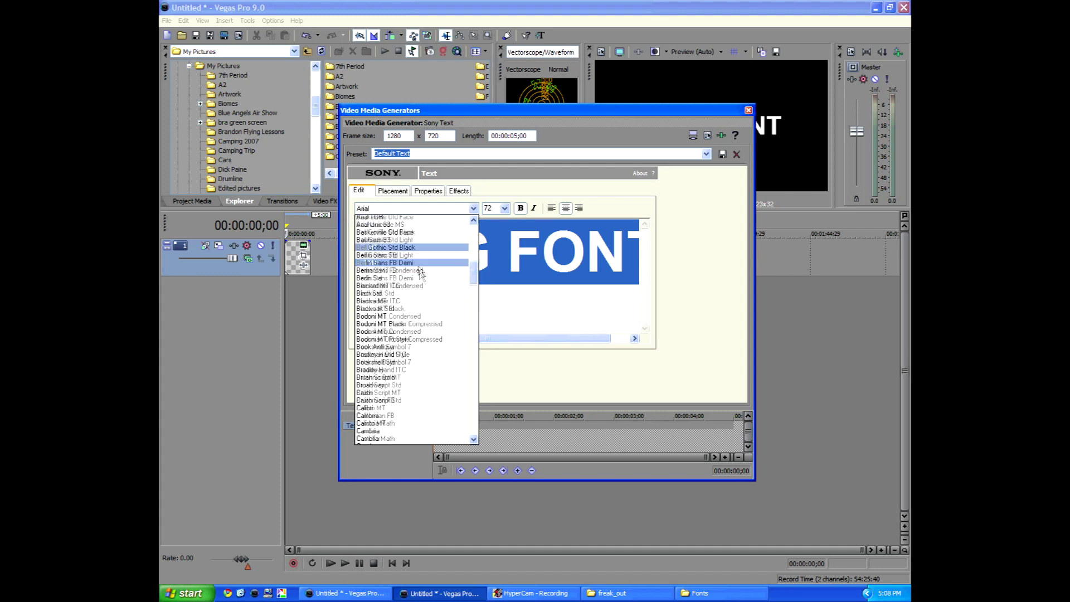
pyautogui.scroll(-3, 418, 265)
pyautogui.scroll(-2, 412, 264)
pyautogui.scroll(-2, 406, 263)
pyautogui.scroll(-2, 405, 263)
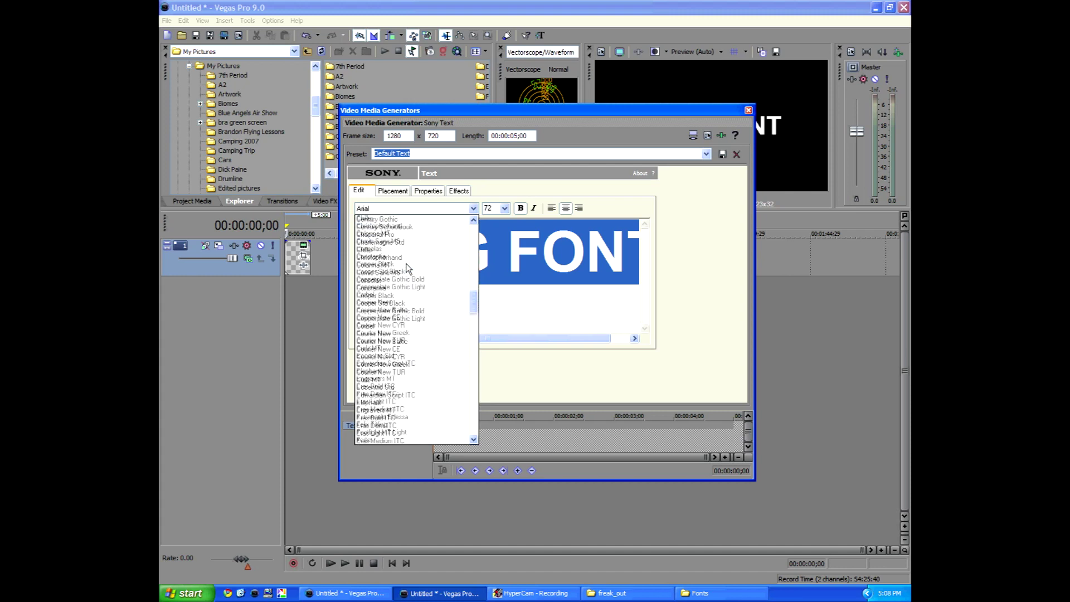
pyautogui.scroll(-2, 405, 263)
pyautogui.scroll(-2, 404, 270)
pyautogui.scroll(-2, 402, 278)
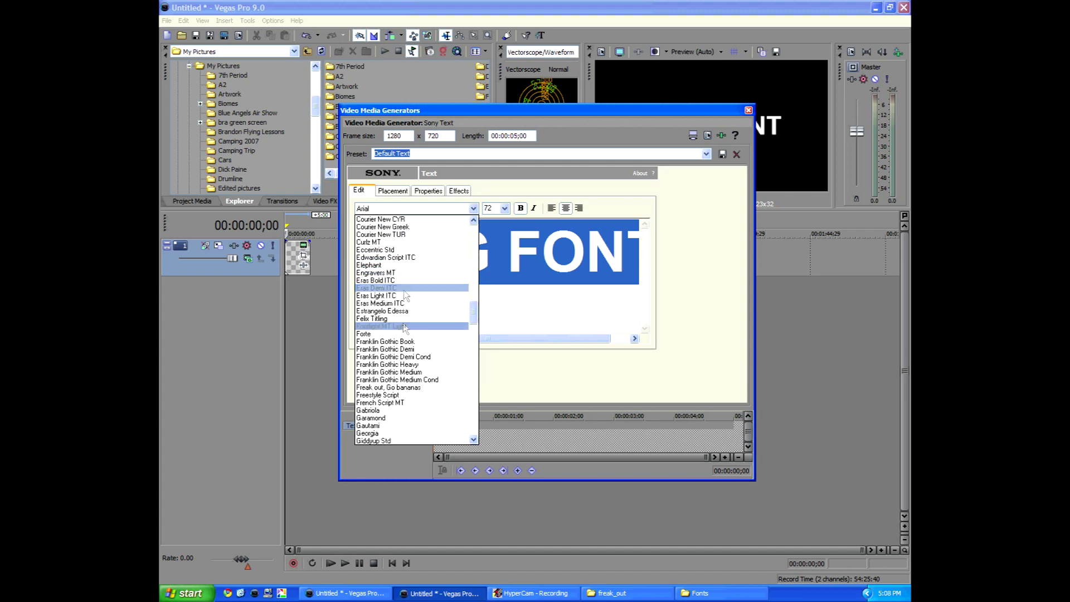
pyautogui.click(378, 383)
# - Change the text to 'bra productions' and close the Video Media Generators window
pyautogui.click(605, 235)
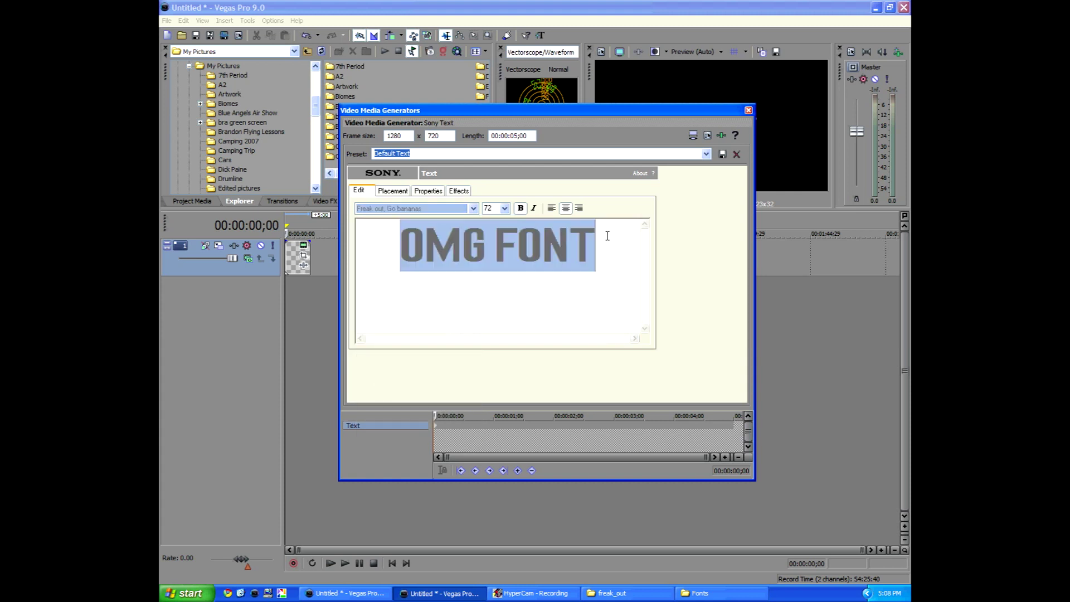
pyautogui.moveTo(603, 237); pyautogui.dragTo(402, 242)
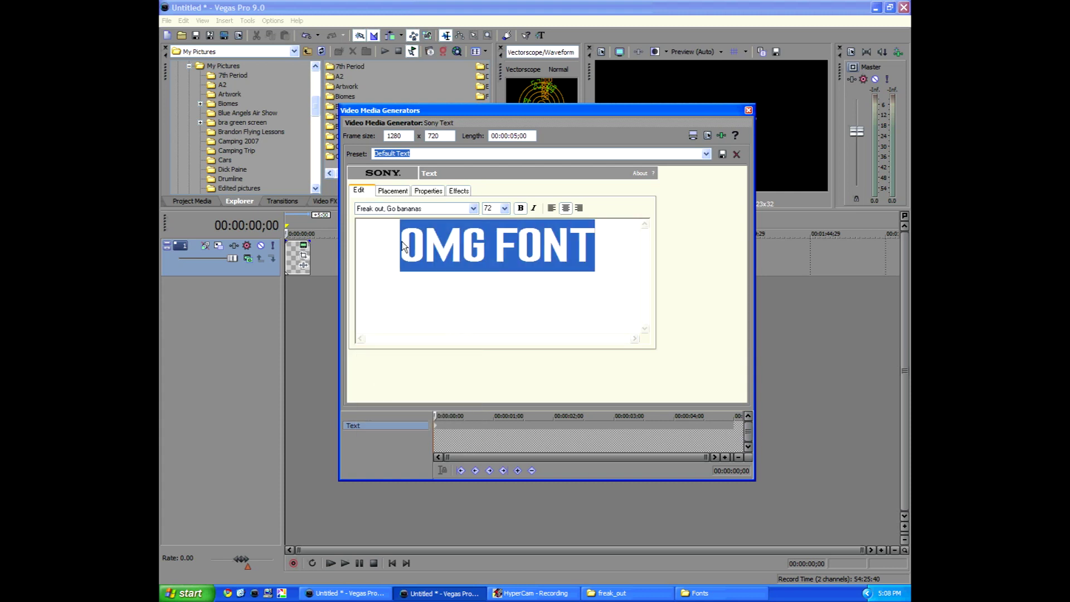
pyautogui.press('BackSpace')
pyautogui.write('bra pro')
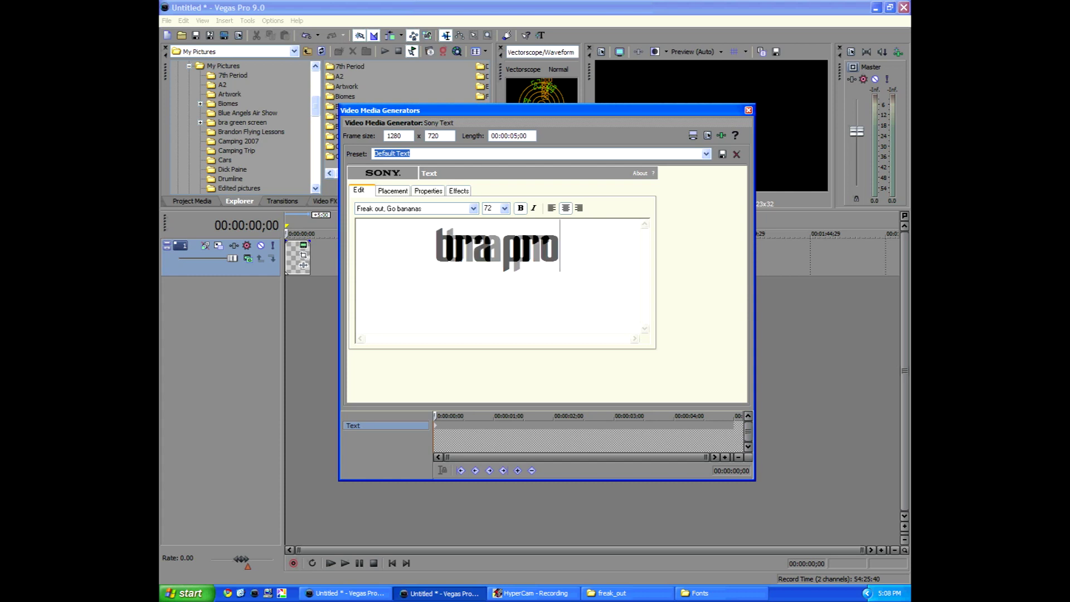
pyautogui.write('ductions')
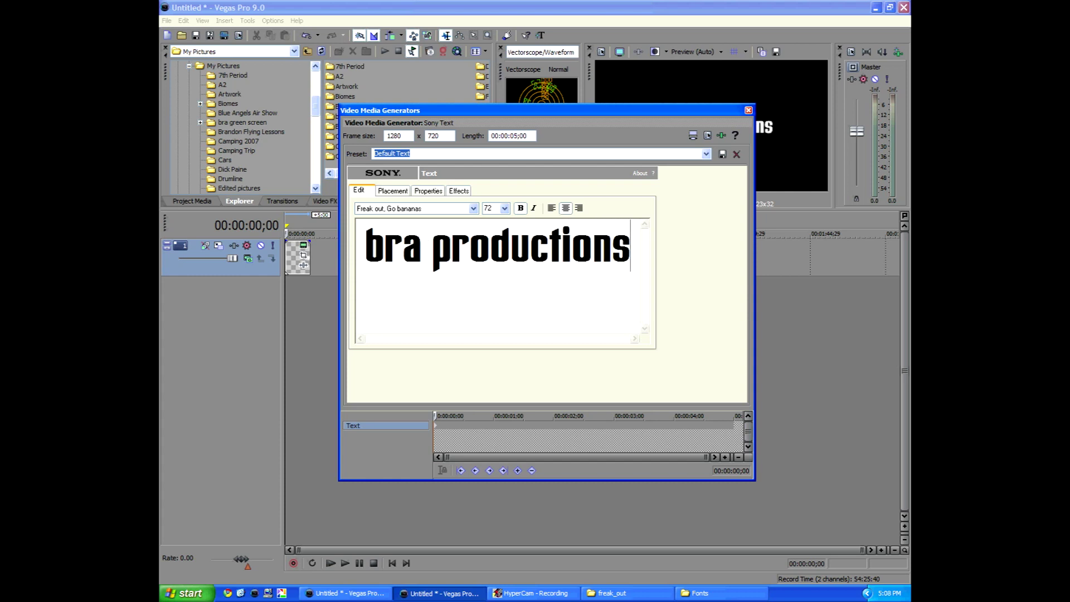
pyautogui.click(748, 110)
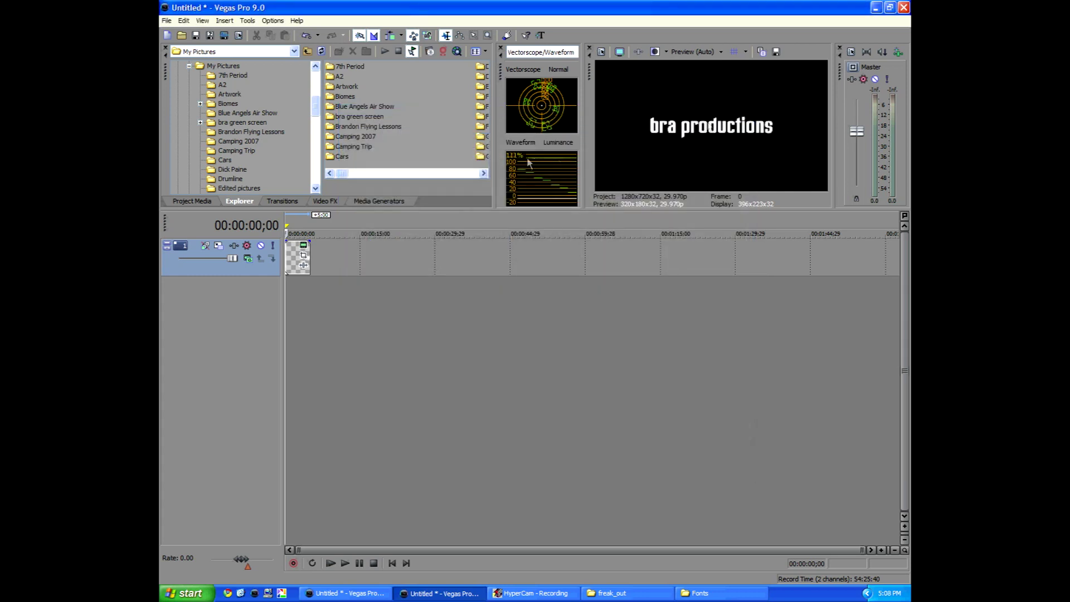